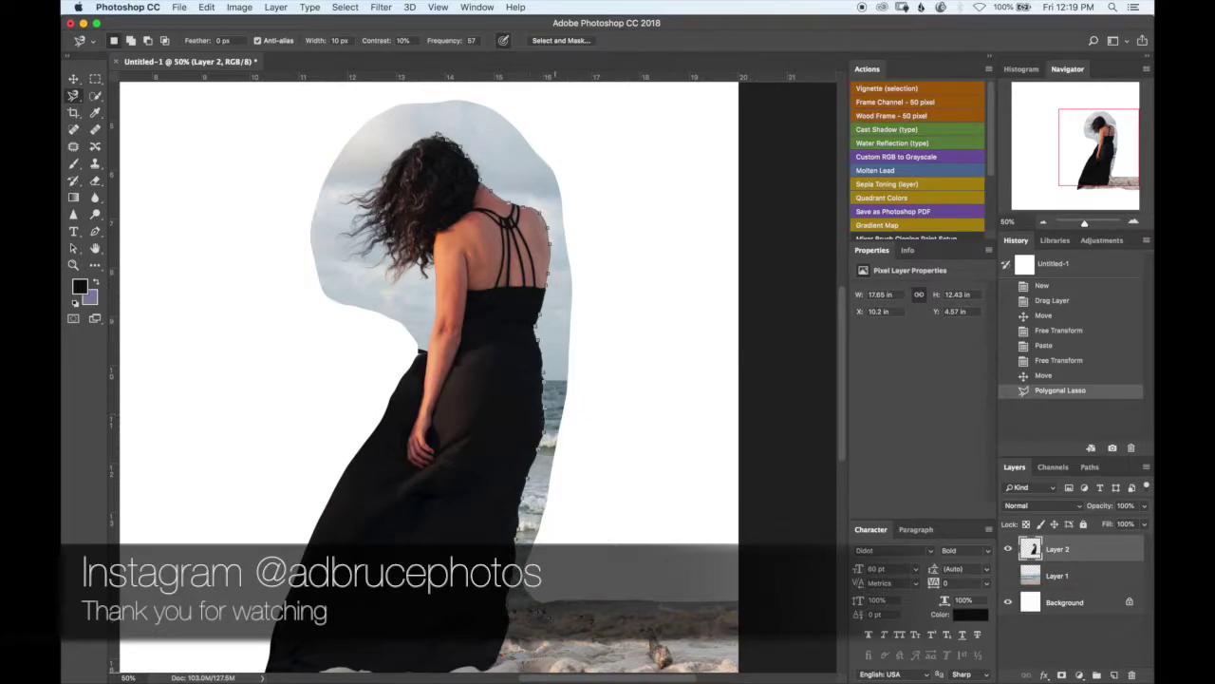
Close the Magnetic Lasso outline around the woman and refine her hair edges in Select and Mask
{"action": "left_click", "coordinate": [590, 189]}
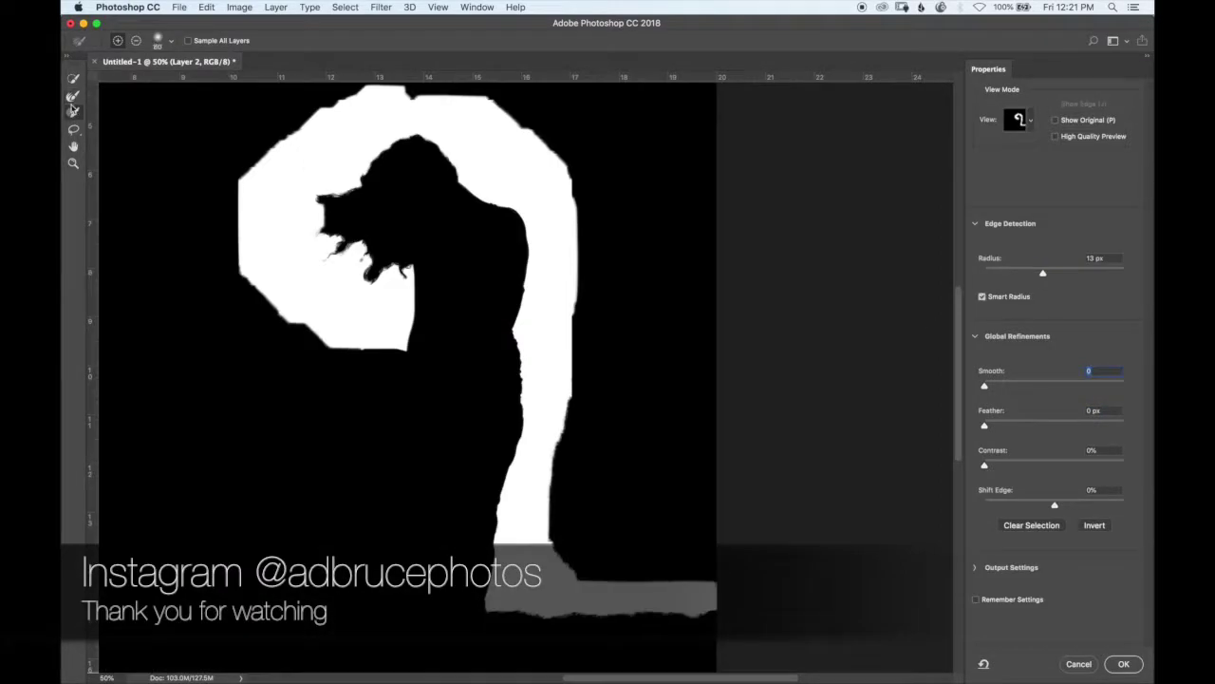
{"action": "left_click_drag", "start_coordinate": [337, 155], "coordinate": [320, 176]}
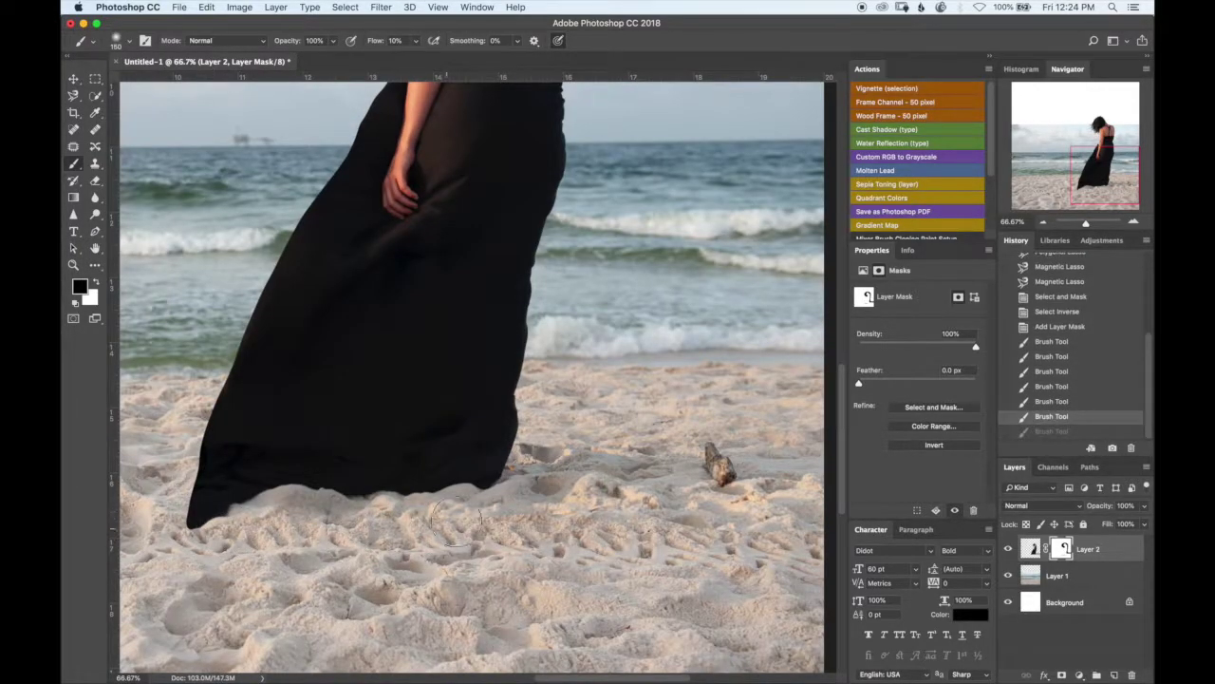
Lasso a dress section, paste it into Sorrow.psd and Free Transform it into place
{"action": "key", "text": "bracketleft"}
{"action": "key", "text": "bracketleft"}
{"action": "key", "text": "bracketleft"}
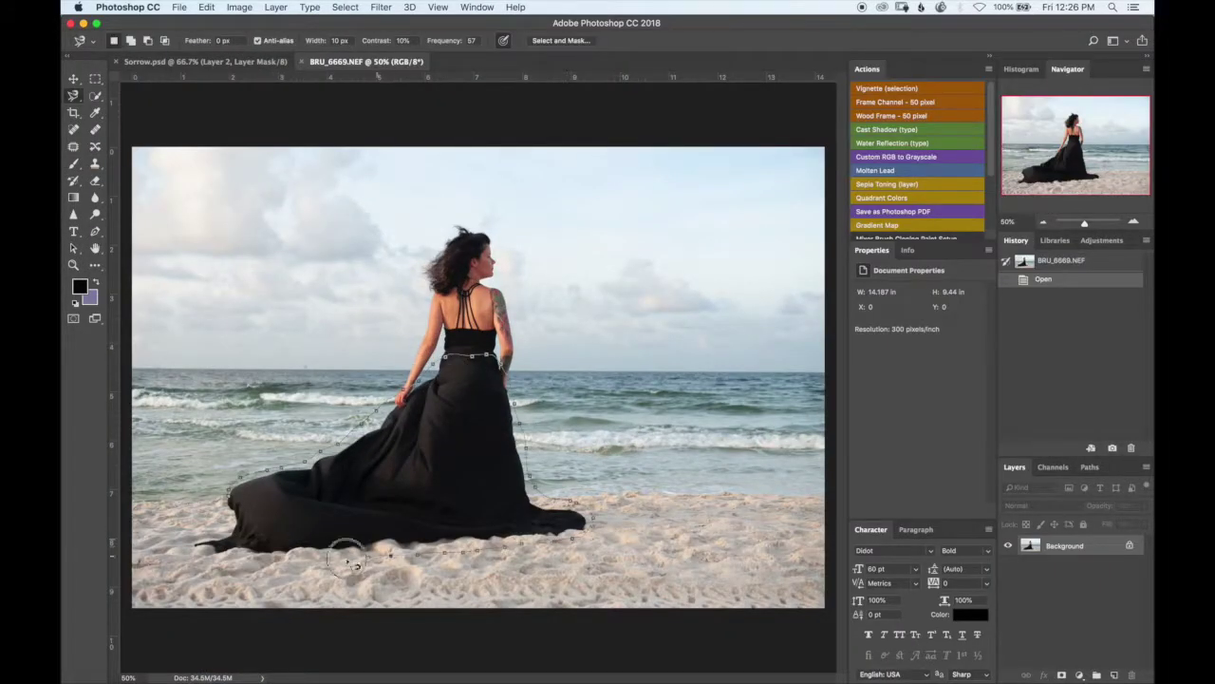
{"action": "left_click", "coordinate": [347, 560]}
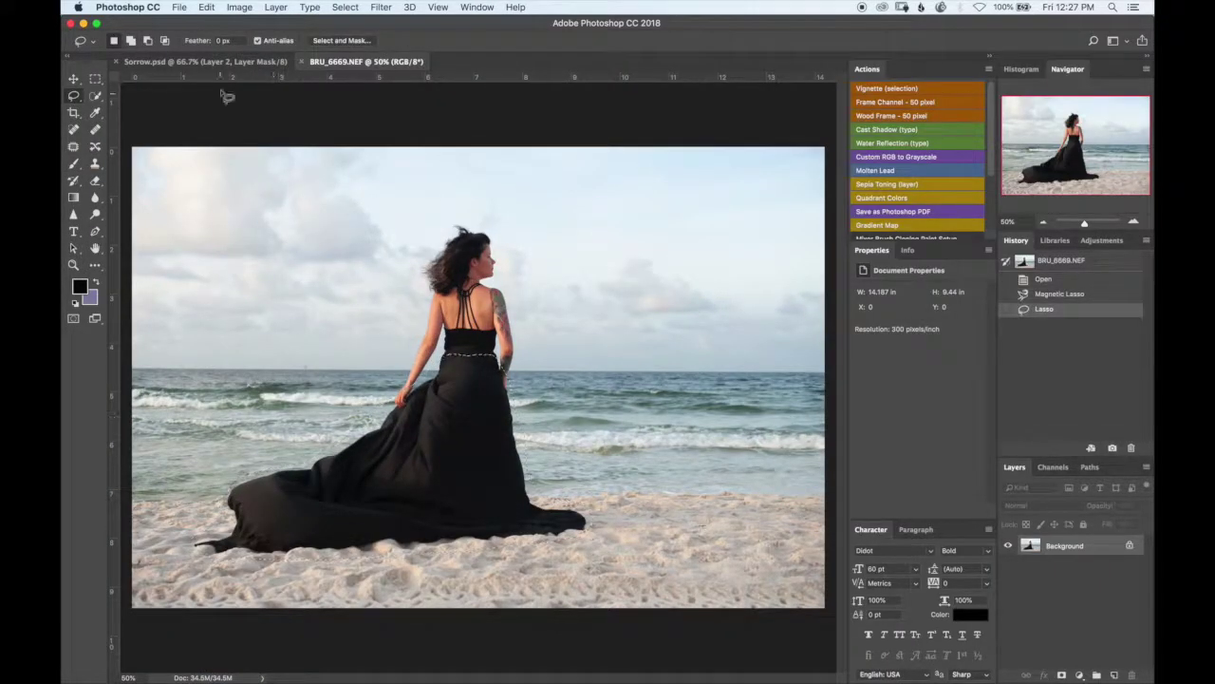
{"action": "key", "text": "ctrl+c"}
{"action": "key", "text": "ctrl+v"}
{"action": "key", "text": "ctrl+t"}
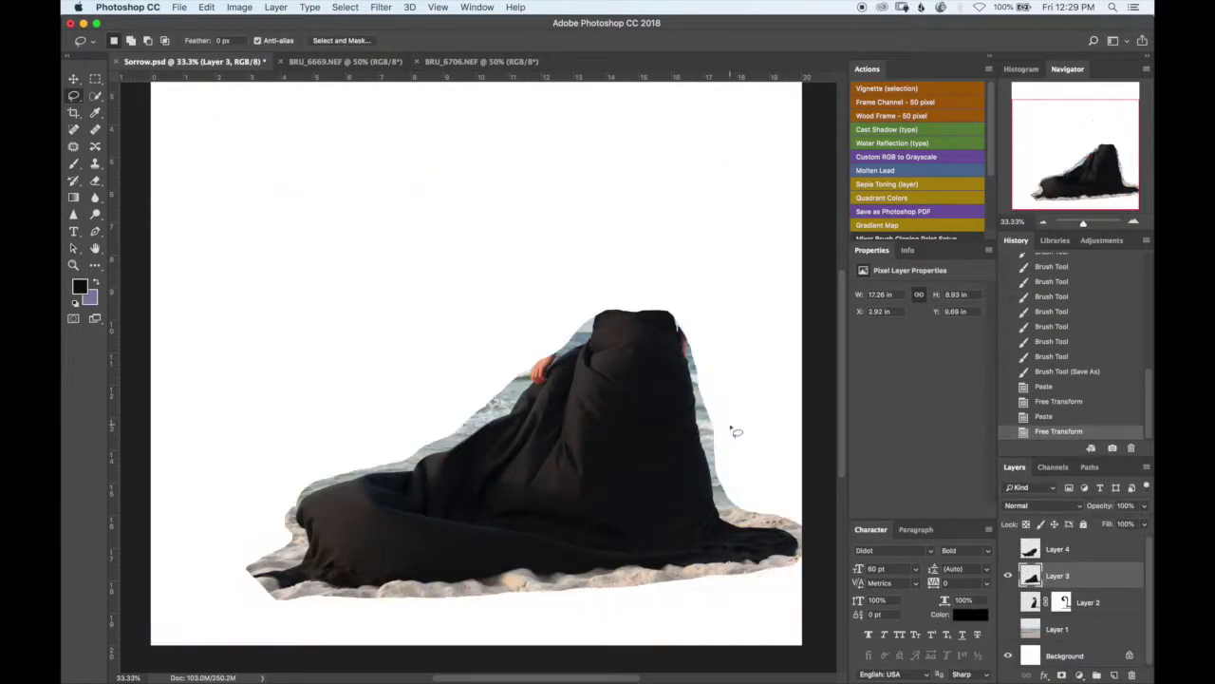
Trace the edge of Layer 3's dress piece with the Magnetic Lasso
{"action": "left_click", "coordinate": [84, 97]}
{"action": "left_click", "coordinate": [142, 119]}
{"action": "left_click", "coordinate": [674, 270]}
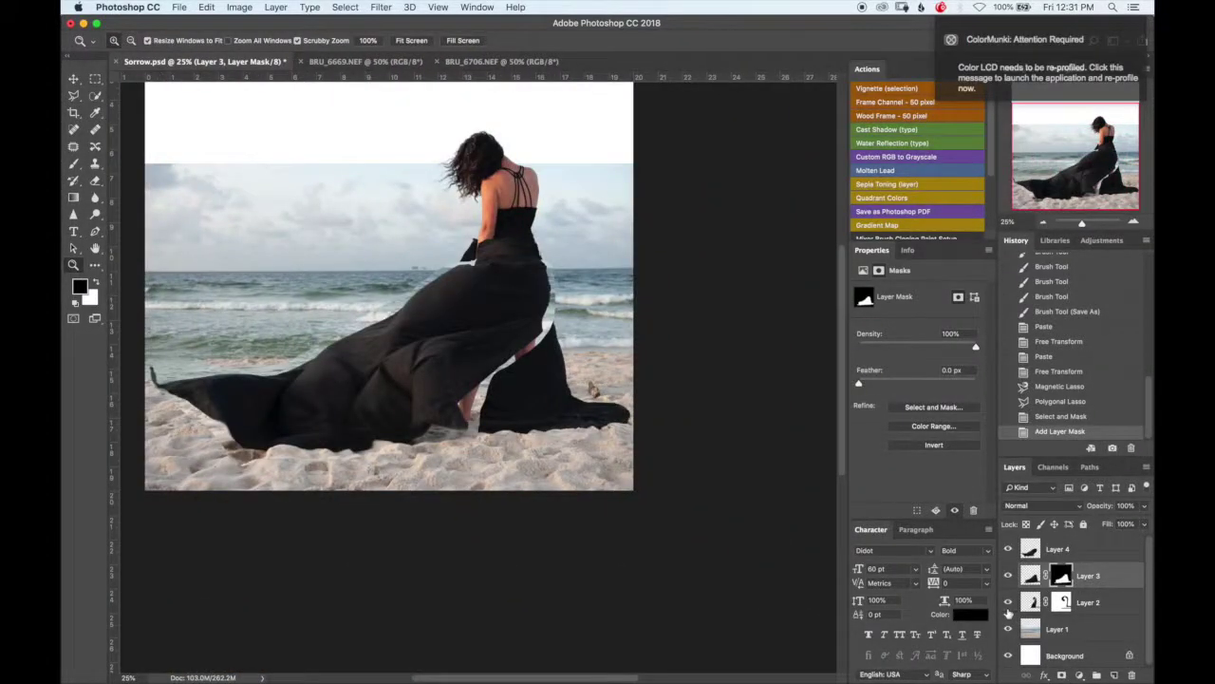
{"action": "left_click", "coordinate": [74, 95]}
{"action": "left_click", "coordinate": [137, 119]}
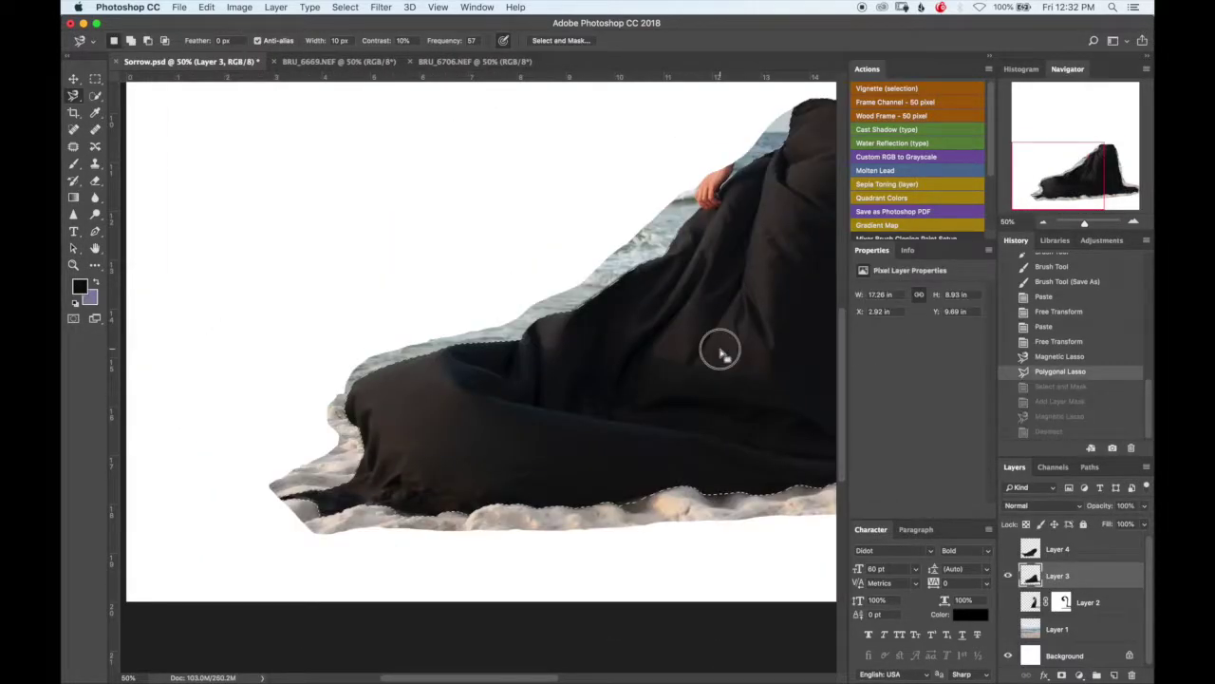
Feather the selection, mask Layers 3 and 4, and zoom in on the extended train at 20% brush flow
{"action": "left_click", "coordinate": [345, 7]}
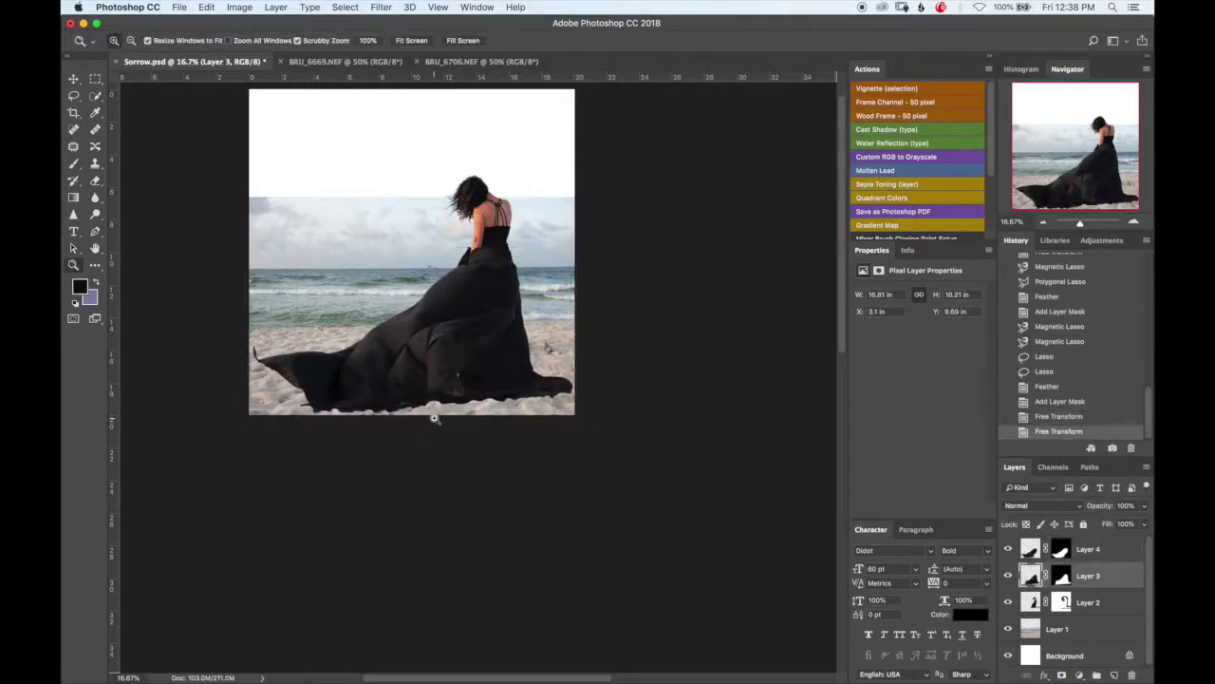
{"action": "left_click_drag", "start_coordinate": [434, 418], "coordinate": [757, 449]}
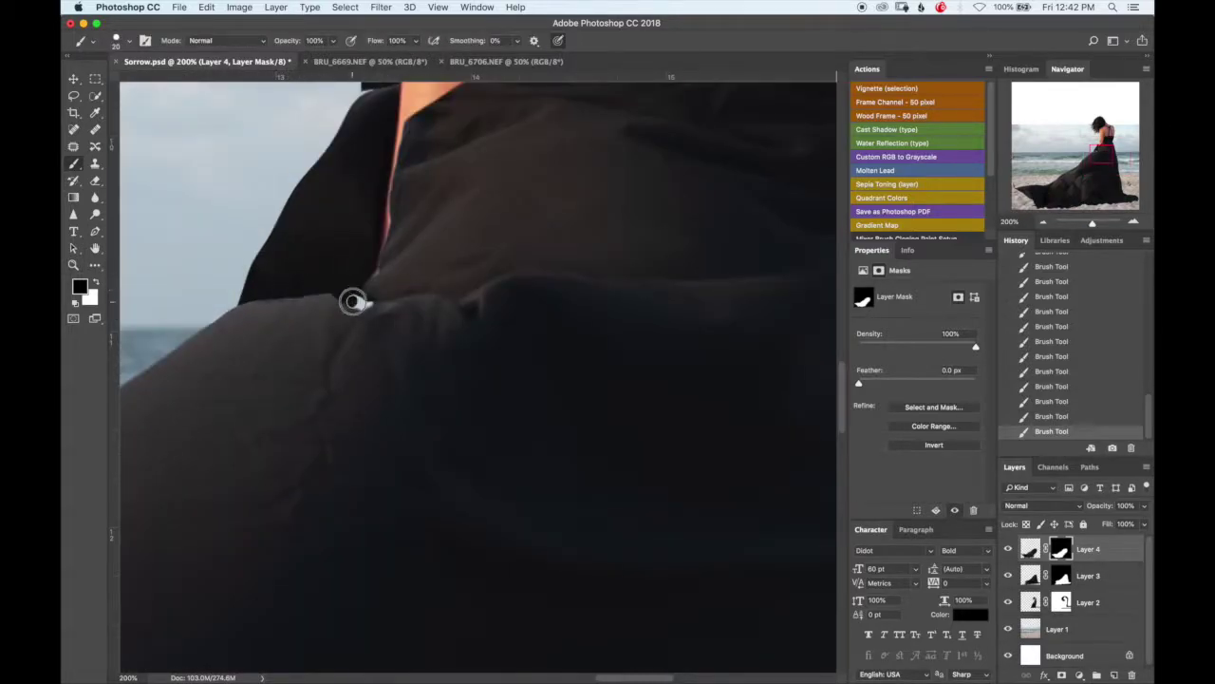
{"action": "key", "text": "shift+2"}
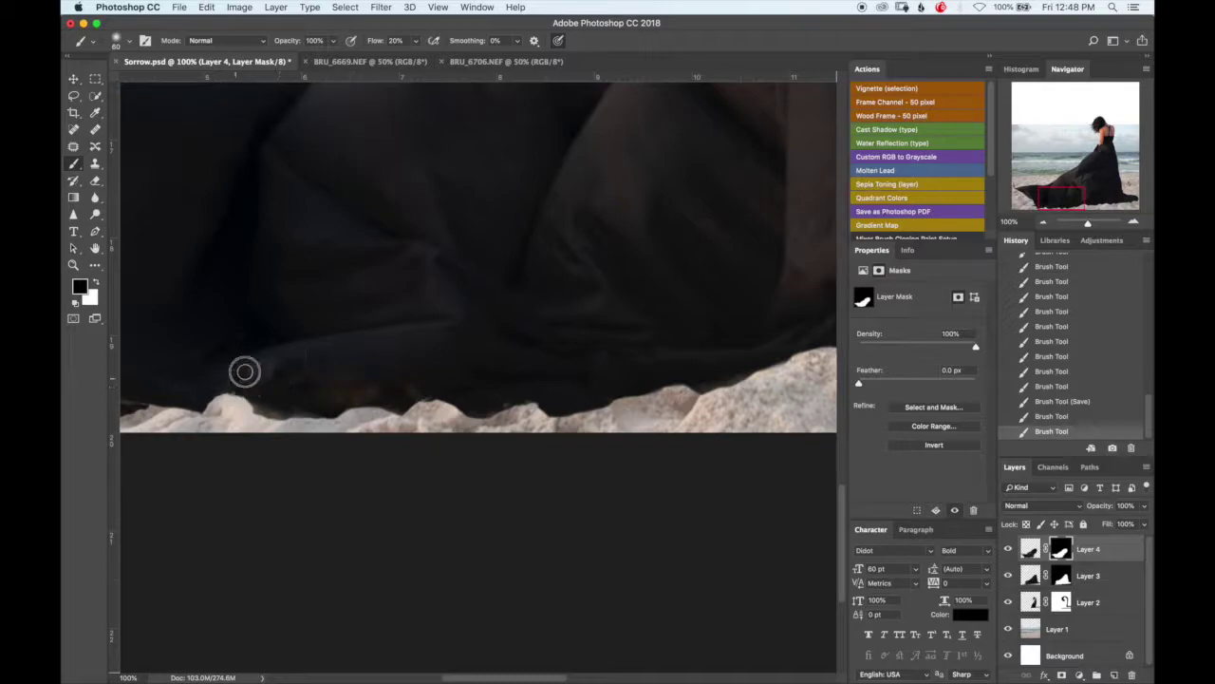
Paint the Layer 3 and 4 masks black and white with a size-125 brush so the hem meets the sand
{"action": "scroll", "coordinate": [415, 363], "scroll_direction": "left", "scroll_amount": 5}
{"action": "key", "text": "x"}
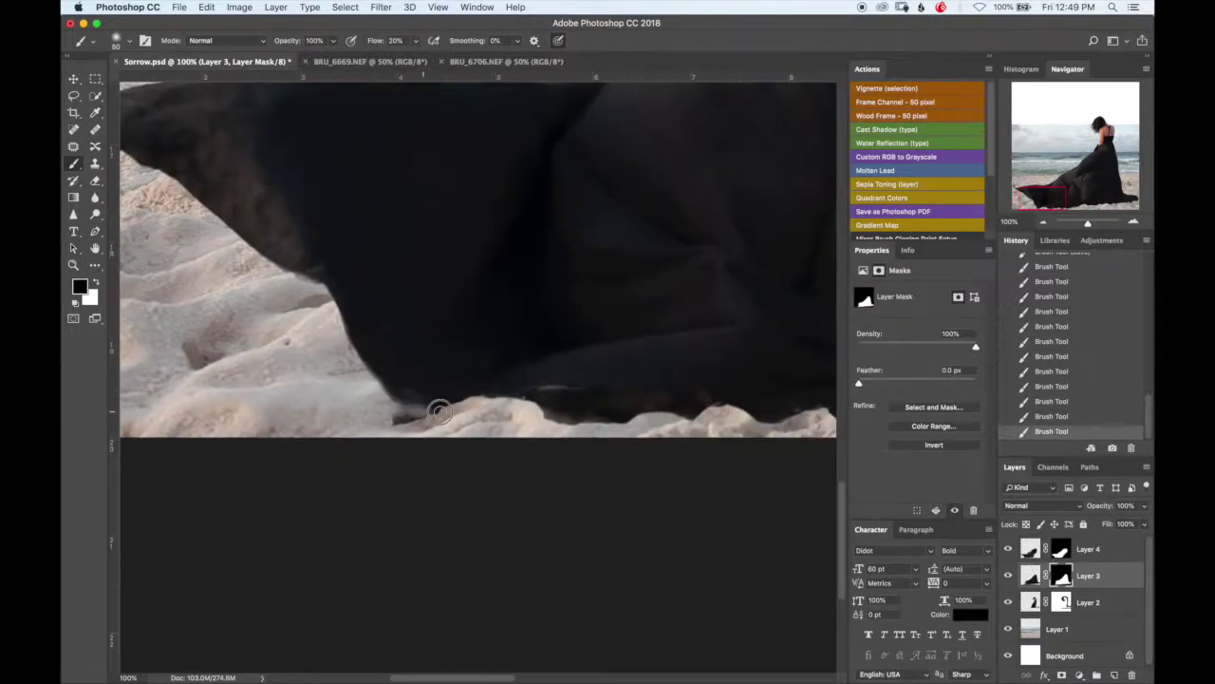
{"action": "scroll", "coordinate": [570, 390], "scroll_direction": "right", "scroll_amount": 5}
{"action": "scroll", "coordinate": [570, 389], "scroll_direction": "down", "scroll_amount": 2}
{"action": "key", "text": "x"}
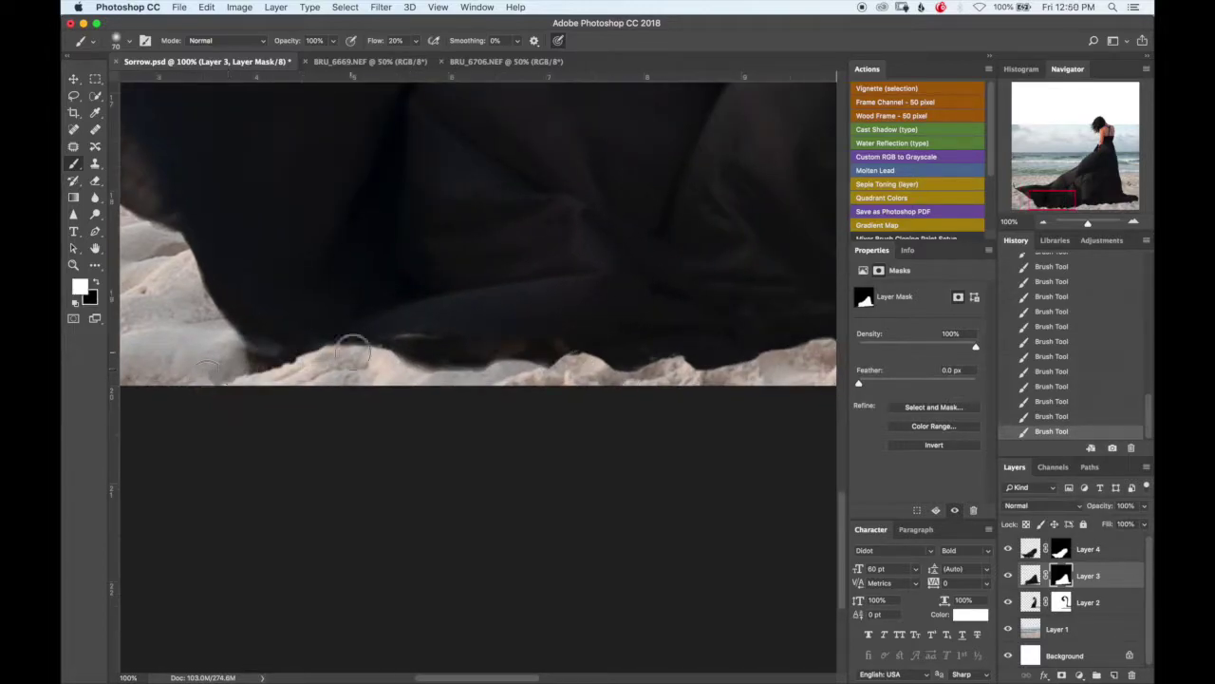
{"action": "scroll", "coordinate": [361, 353], "scroll_direction": "right", "scroll_amount": 5}
{"action": "key", "text": "bracketright"}
{"action": "key", "text": "bracketright"}
{"action": "key", "text": "bracketright"}
{"action": "scroll", "coordinate": [569, 356], "scroll_direction": "right", "scroll_amount": 4}
{"action": "scroll", "coordinate": [570, 356], "scroll_direction": "up", "scroll_amount": 1}
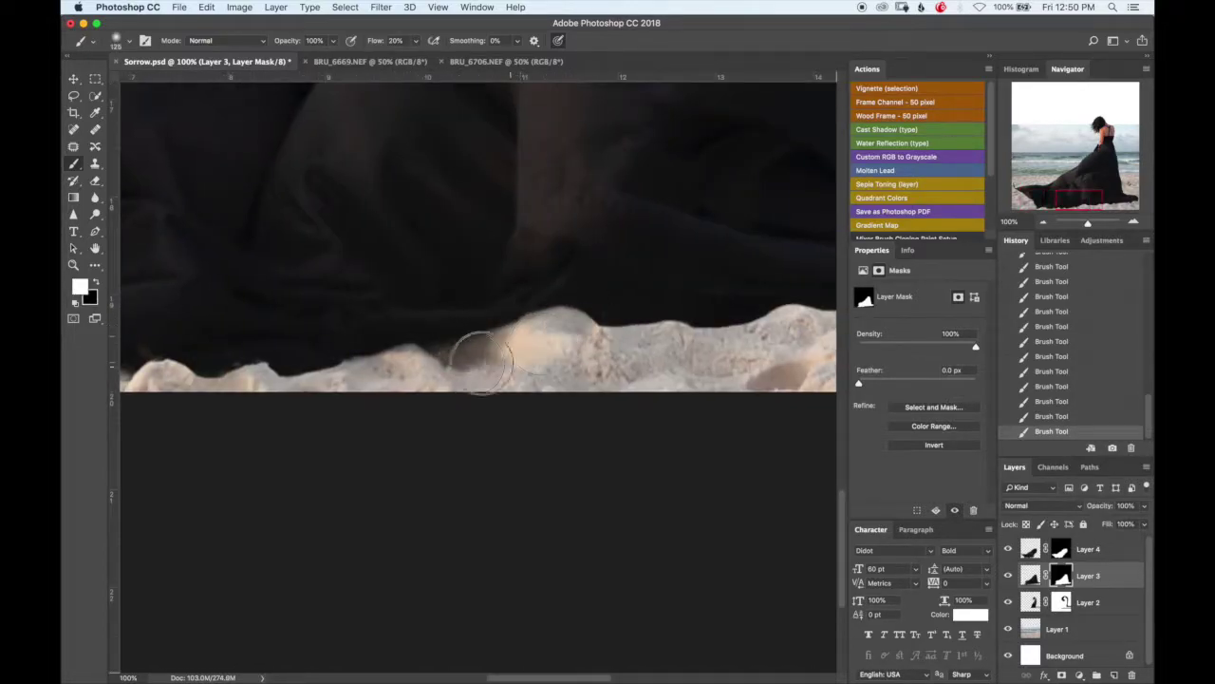
{"action": "scroll", "coordinate": [674, 365], "scroll_direction": "right", "scroll_amount": 4}
{"action": "scroll", "coordinate": [674, 365], "scroll_direction": "up", "scroll_amount": 1}
{"action": "scroll", "coordinate": [759, 337], "scroll_direction": "right", "scroll_amount": 5}
{"action": "scroll", "coordinate": [664, 313], "scroll_direction": "right", "scroll_amount": 4}
{"action": "scroll", "coordinate": [597, 276], "scroll_direction": "up", "scroll_amount": 3}
Save the composite and adjust a clipped Curves point to darken the dress
{"action": "key", "text": "super+s"}
{"action": "key", "text": "super+0"}
{"action": "key", "text": "l"}
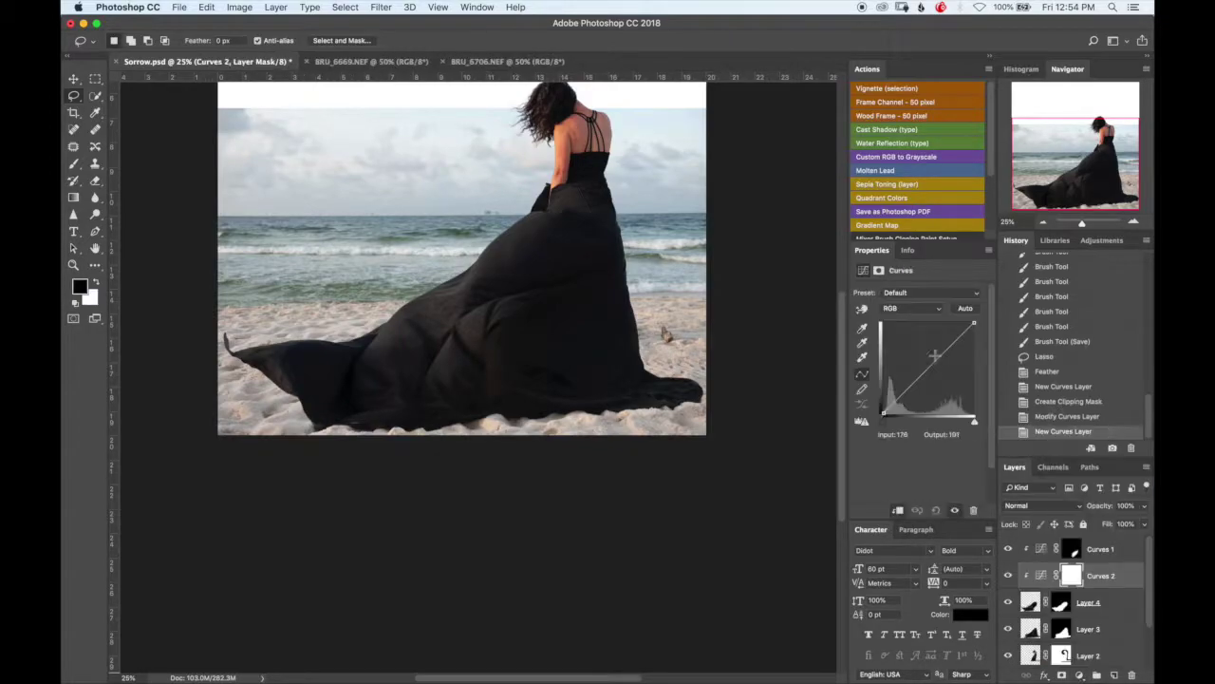
{"action": "left_click_drag", "start_coordinate": [975, 383], "coordinate": [928, 374]}
Target Layer 3's mask and zoom in closely on the woman's arm
{"action": "left_click", "coordinate": [1071, 548]}
{"action": "key", "text": "z"}
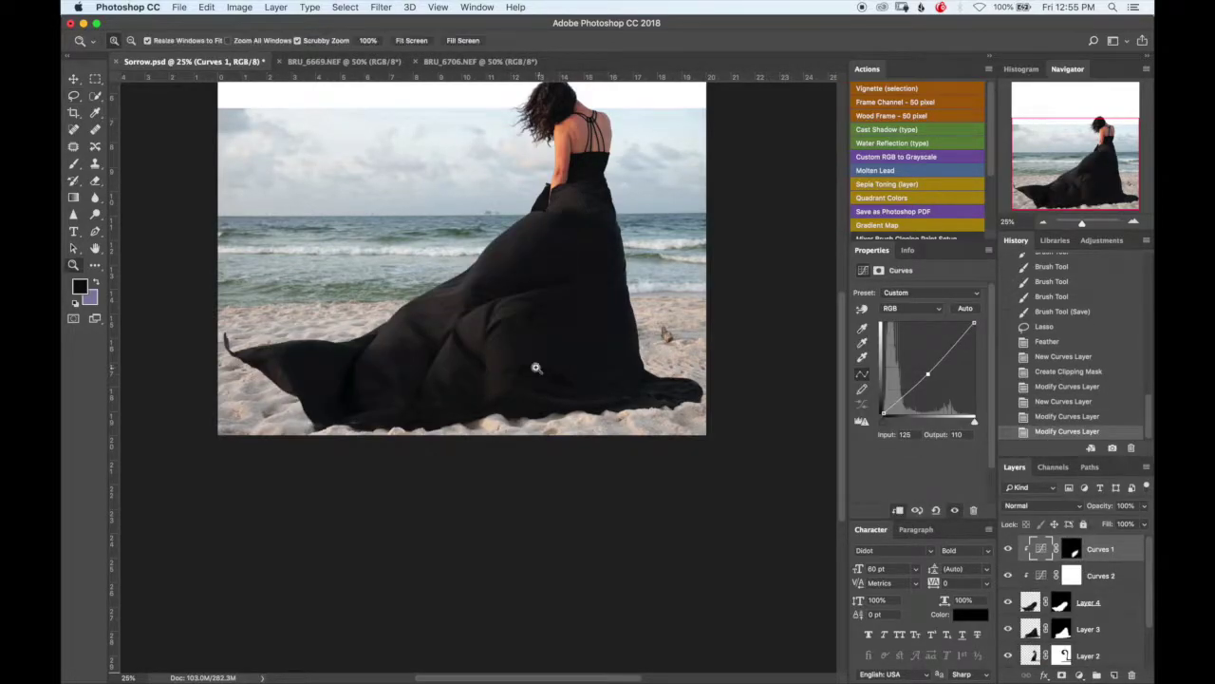
{"action": "left_click", "coordinate": [534, 374]}
{"action": "left_click", "coordinate": [1060, 602]}
{"action": "key", "text": "b"}
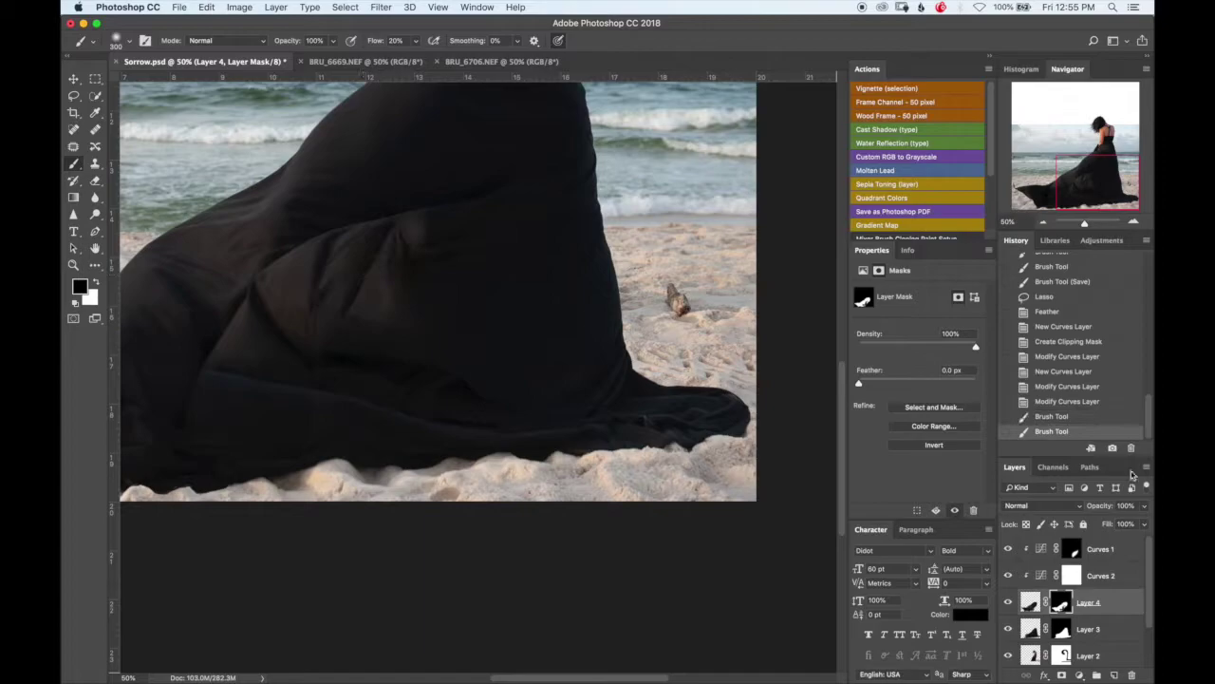
{"action": "left_click", "coordinate": [1061, 628]}
{"action": "key", "text": "z"}
{"action": "left_click_drag", "start_coordinate": [488, 291], "coordinate": [566, 295]}
{"action": "left_click", "coordinate": [565, 295]}
{"action": "key", "text": "b"}
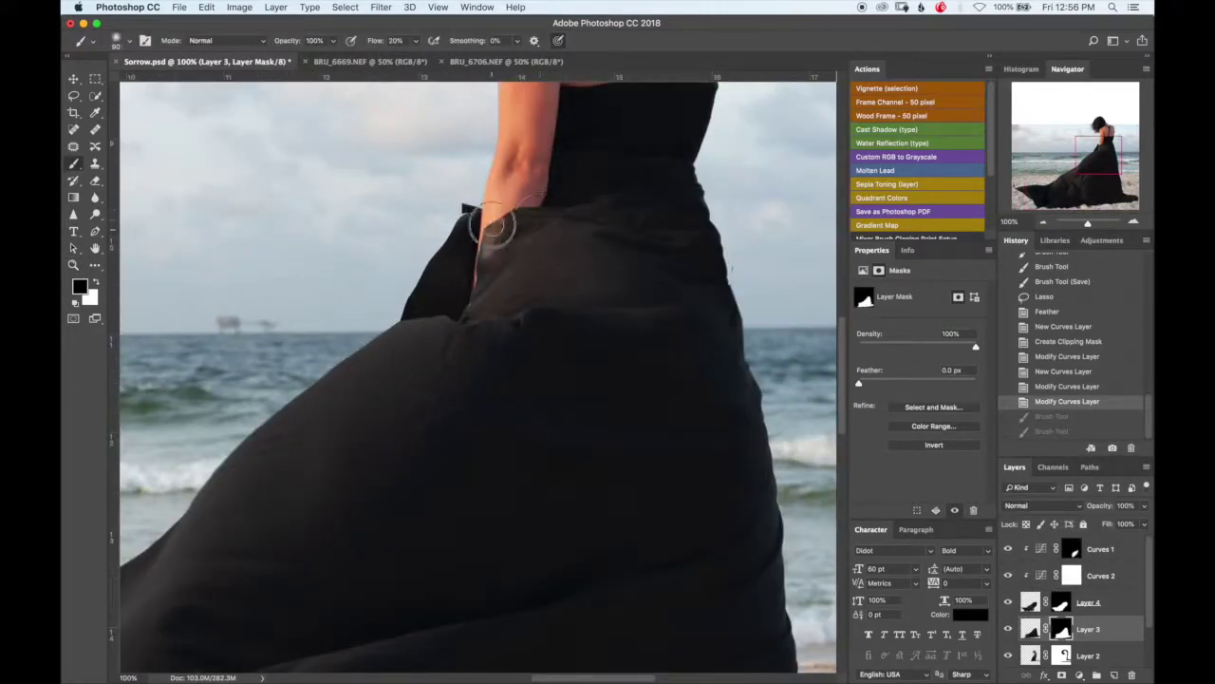
Paint Layer 3's mask black along the arm and both hand edges with a size-20, 10%-flow brush
{"action": "left_click_drag", "start_coordinate": [496, 223], "coordinate": [470, 313]}
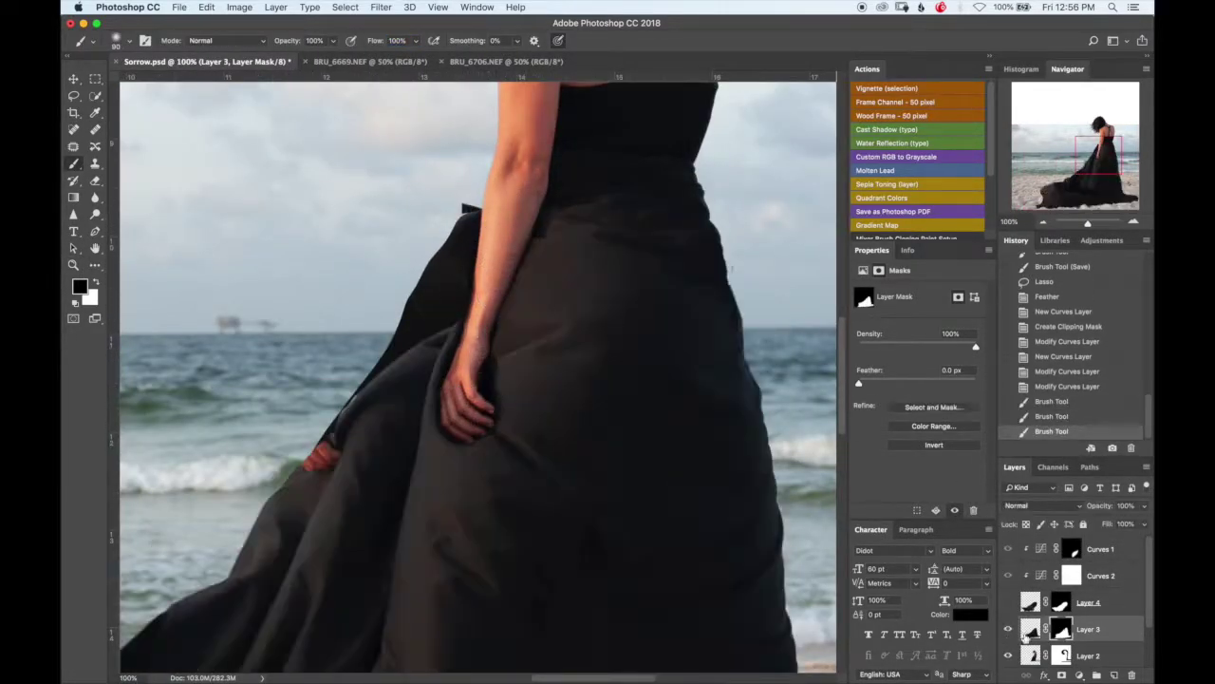
{"action": "key", "text": "ctrl+plus"}
{"action": "key", "text": "ctrl+plus"}
{"action": "left_click_drag", "start_coordinate": [354, 460], "coordinate": [372, 300]}
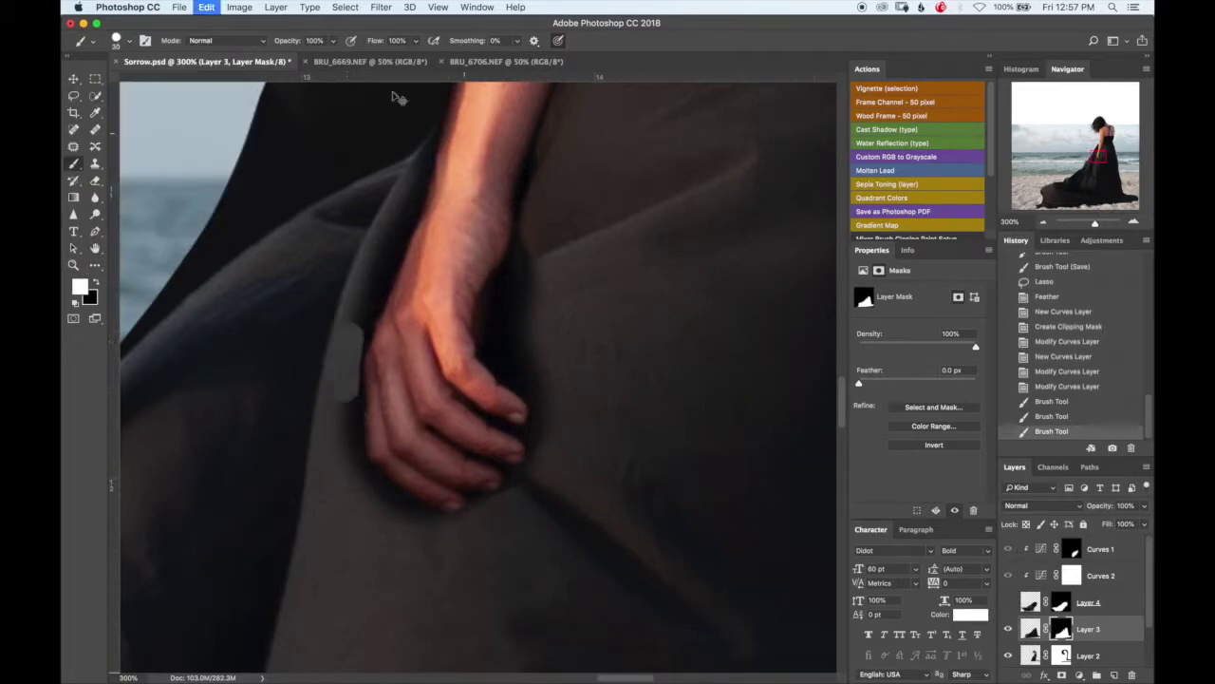
{"action": "key", "text": "bracketleft"}
{"action": "left_click_drag", "start_coordinate": [363, 469], "coordinate": [357, 383]}
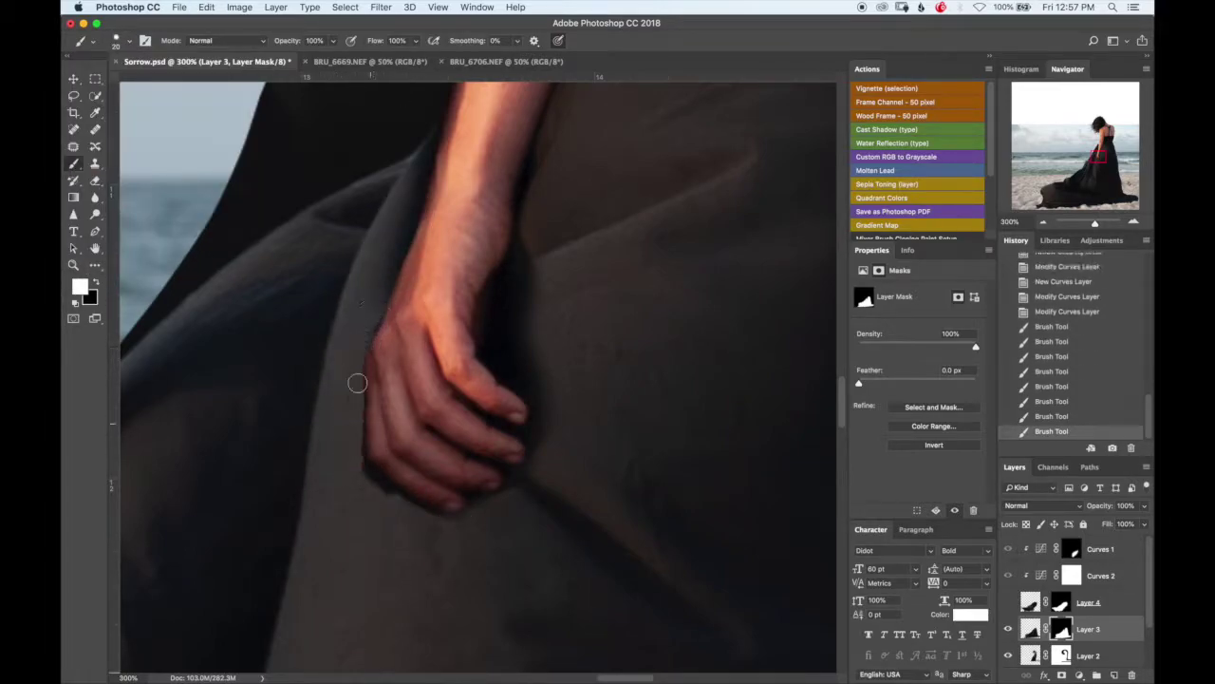
{"action": "key", "text": "shift+1"}
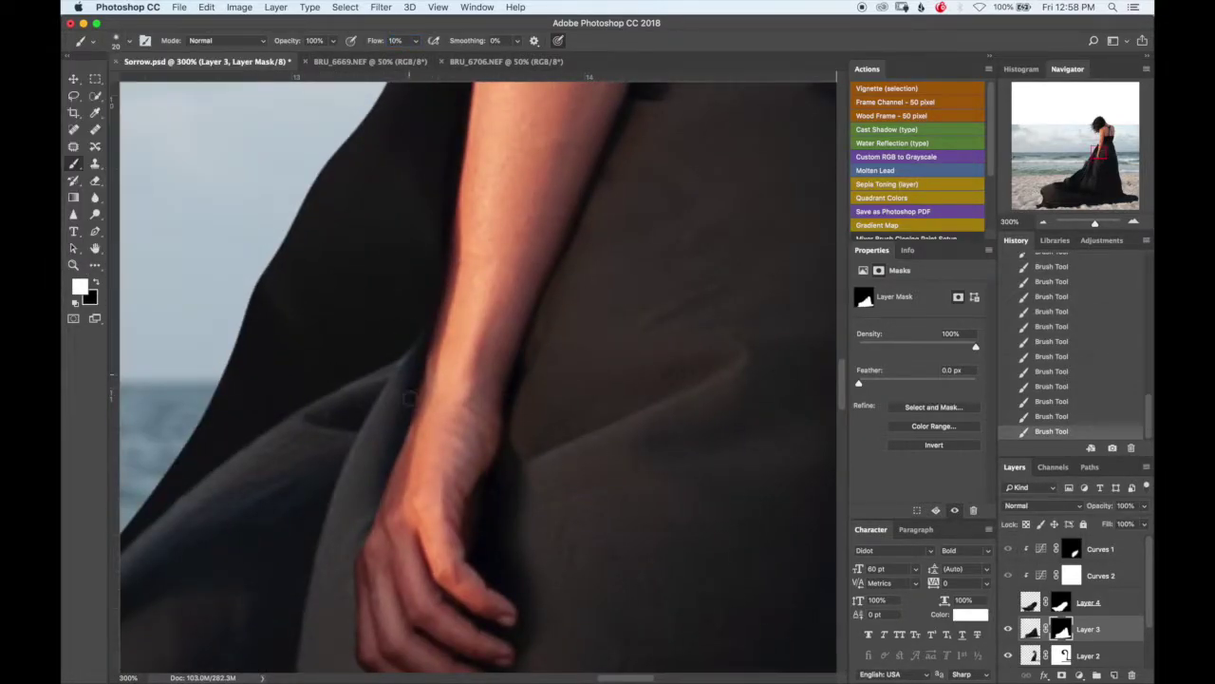
{"action": "left_click_drag", "start_coordinate": [542, 466], "coordinate": [494, 368]}
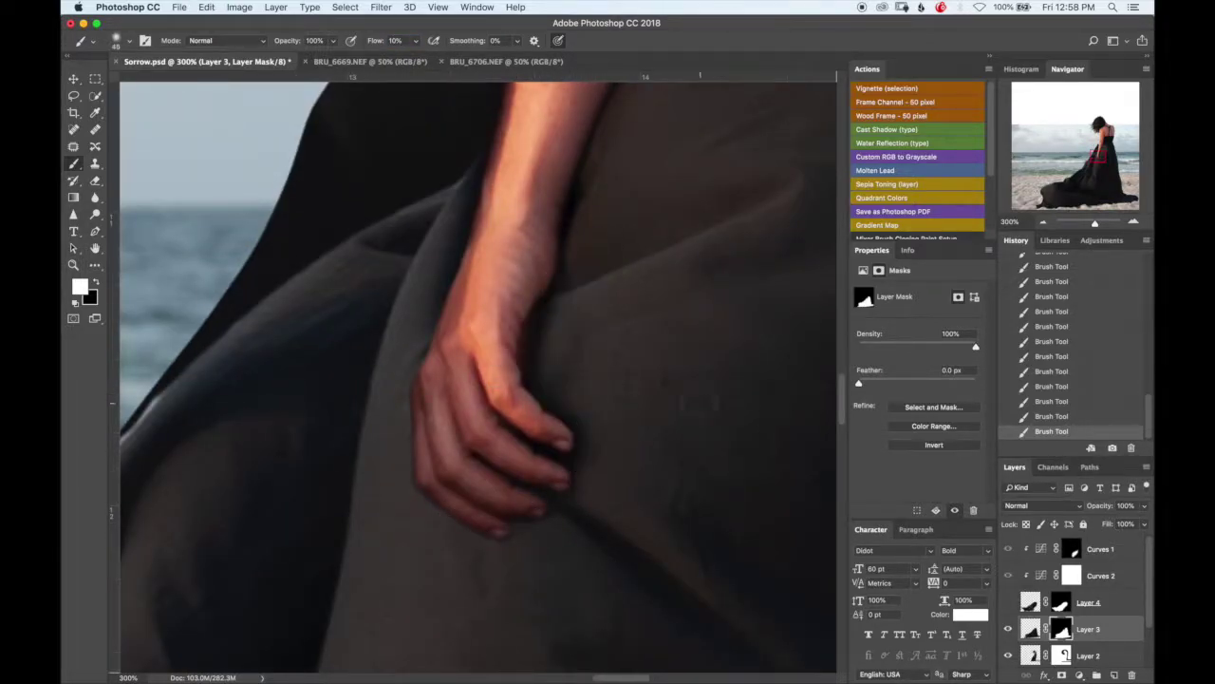
{"action": "key", "text": "x"}
{"action": "left_click_drag", "start_coordinate": [575, 446], "coordinate": [595, 358]}
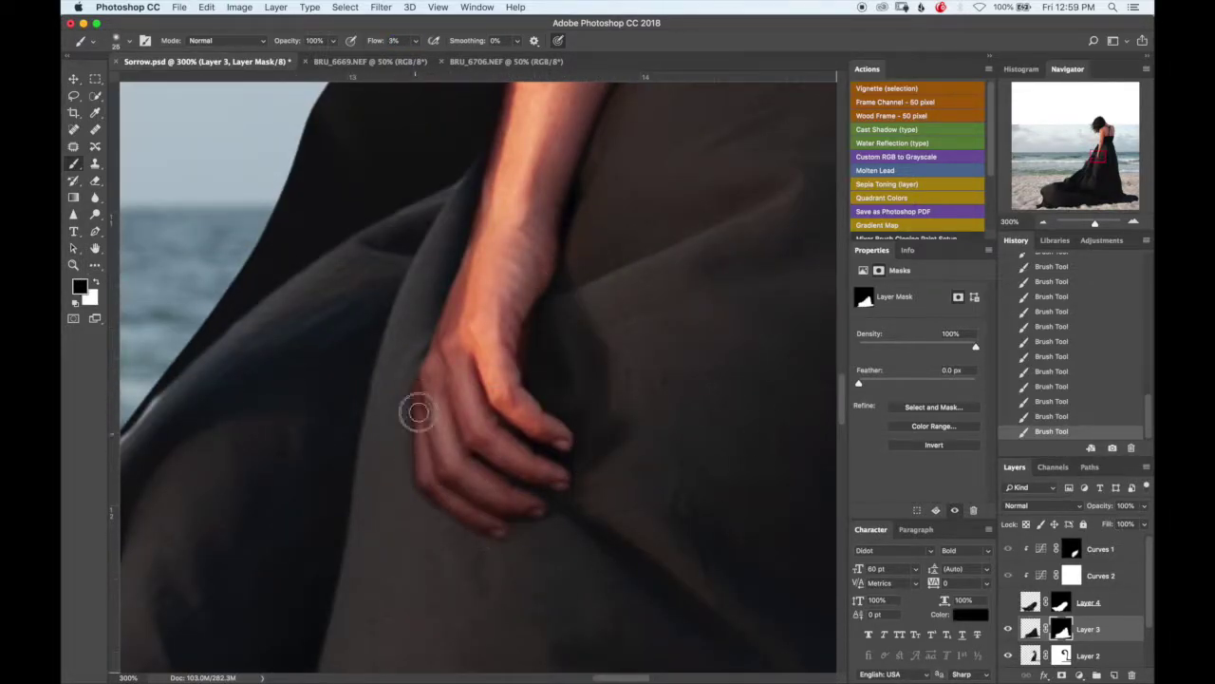
{"action": "key", "text": "ctrl+0"}
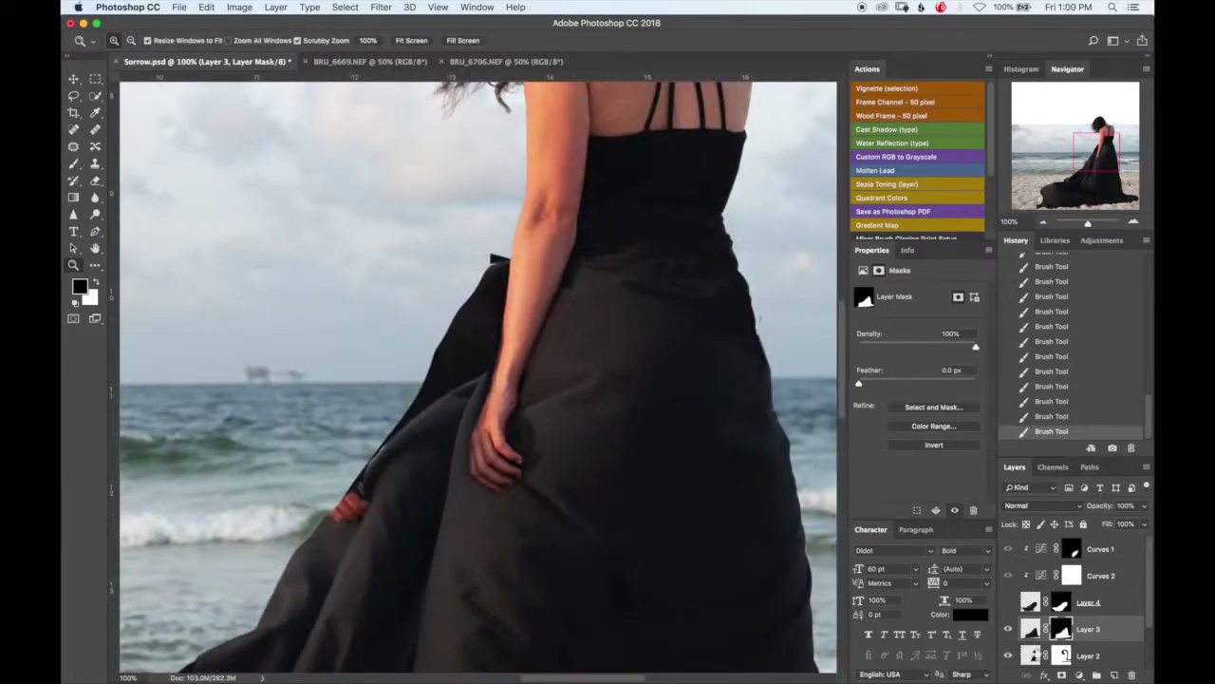
Zoom to 200% on the arm and touch up Layer 2's mask, swapping the paint colour
{"action": "key", "text": "alt+bracketleft"}
{"action": "mouse_move", "coordinate": [284, 284]}
{"action": "left_mouse_down"}
{"action": "mouse_move", "coordinate": [410, 285]}
{"action": "mouse_move", "coordinate": [399, 482]}
{"action": "left_mouse_up"}
{"action": "key", "text": "b"}
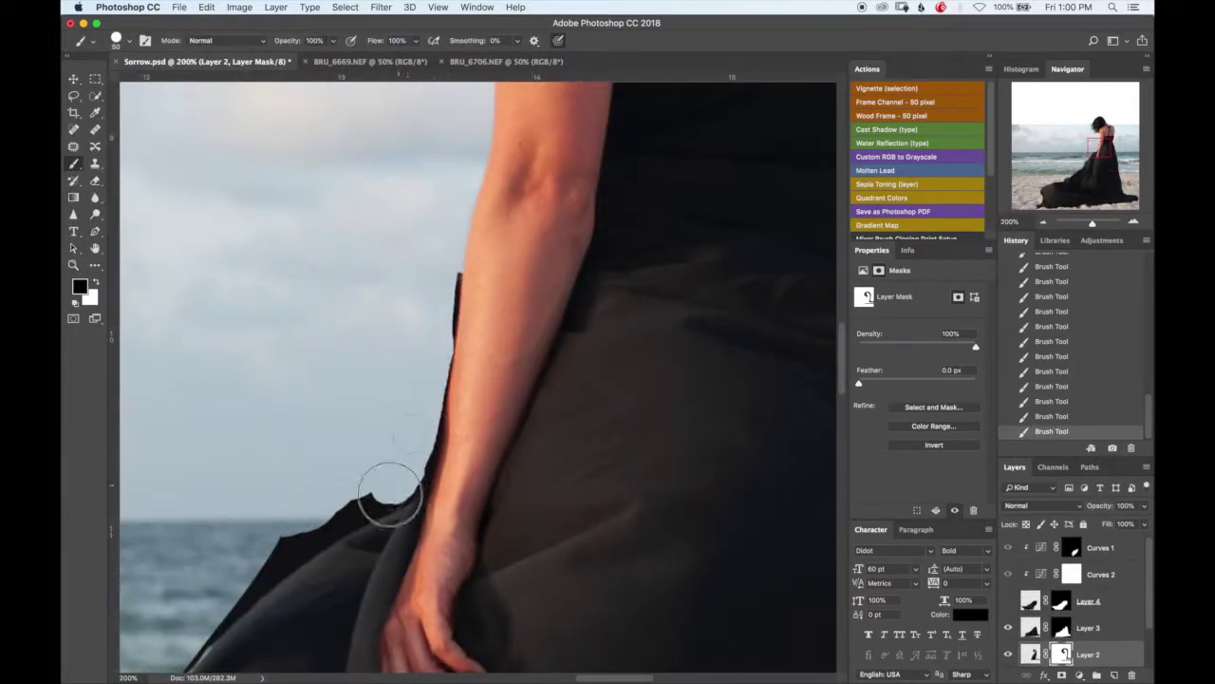
{"action": "key", "text": "x"}
{"action": "key", "text": "ctrl+plus"}
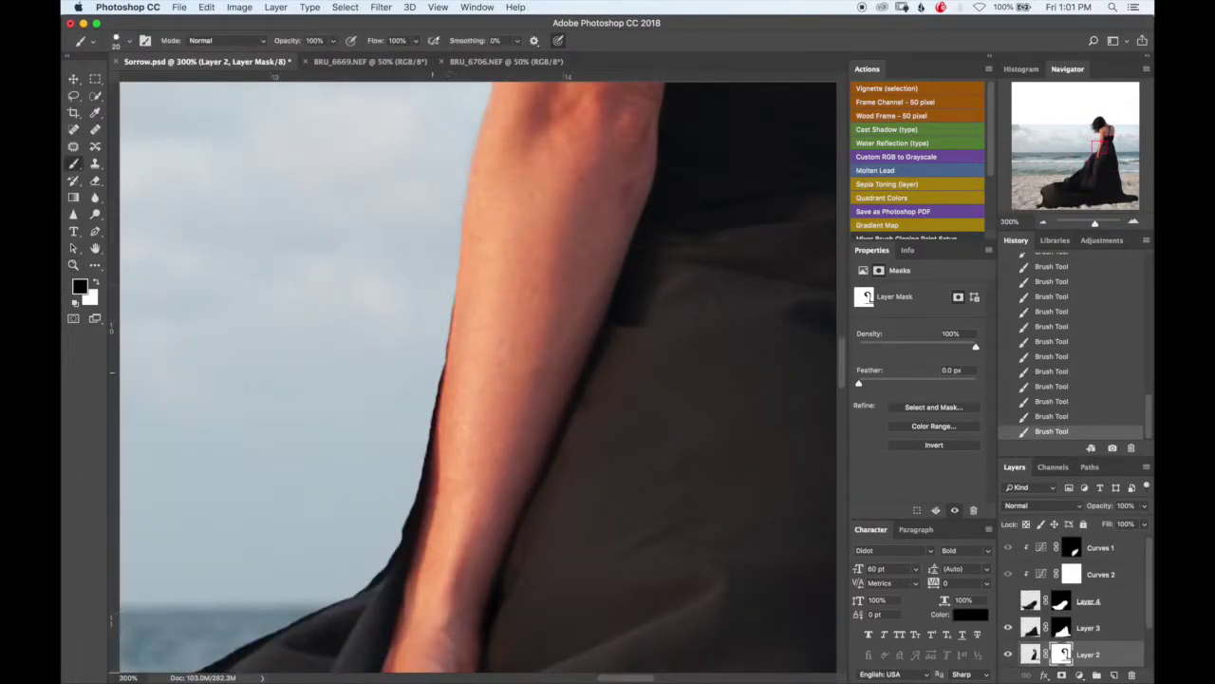
{"action": "scroll", "coordinate": [435, 379], "scroll_direction": "down", "scroll_amount": 5}
{"action": "scroll", "coordinate": [435, 379], "scroll_direction": "left", "scroll_amount": 2}
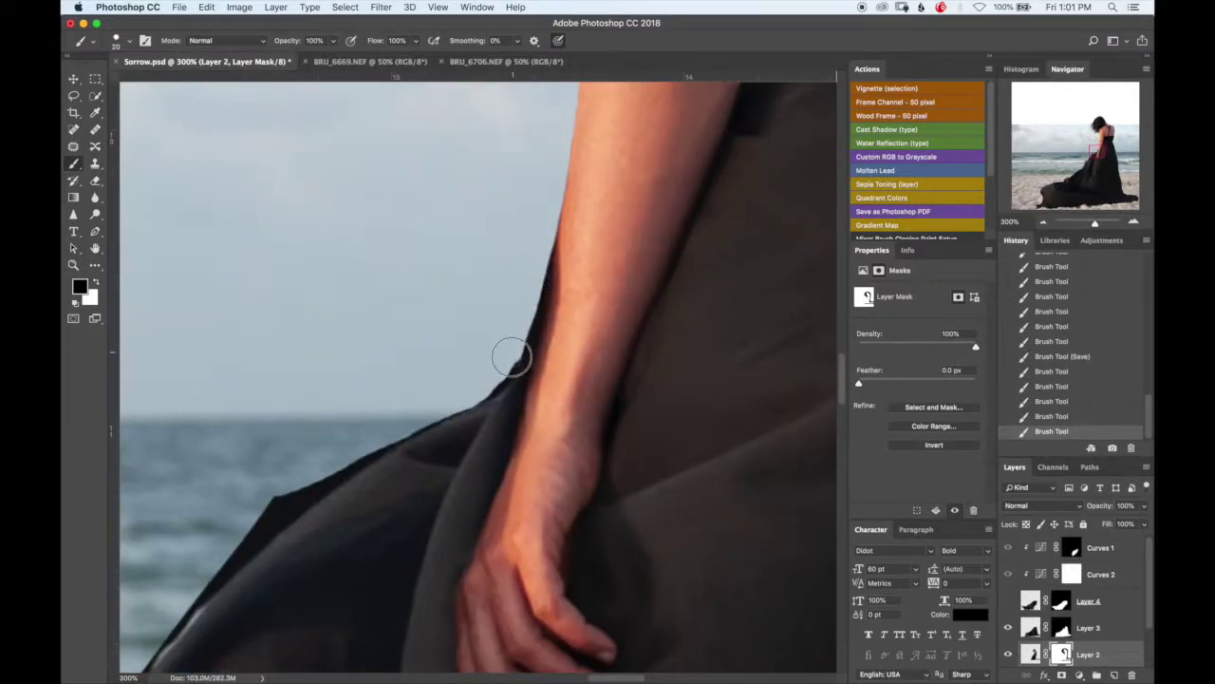
{"action": "scroll", "coordinate": [353, 523], "scroll_direction": "down", "scroll_amount": 5}
{"action": "scroll", "coordinate": [352, 524], "scroll_direction": "left", "scroll_amount": 5}
Target Layer 3's mask and preview it on its own before returning to the composite
{"action": "left_click", "coordinate": [1057, 637]}
{"action": "left_click", "coordinate": [1060, 628]}
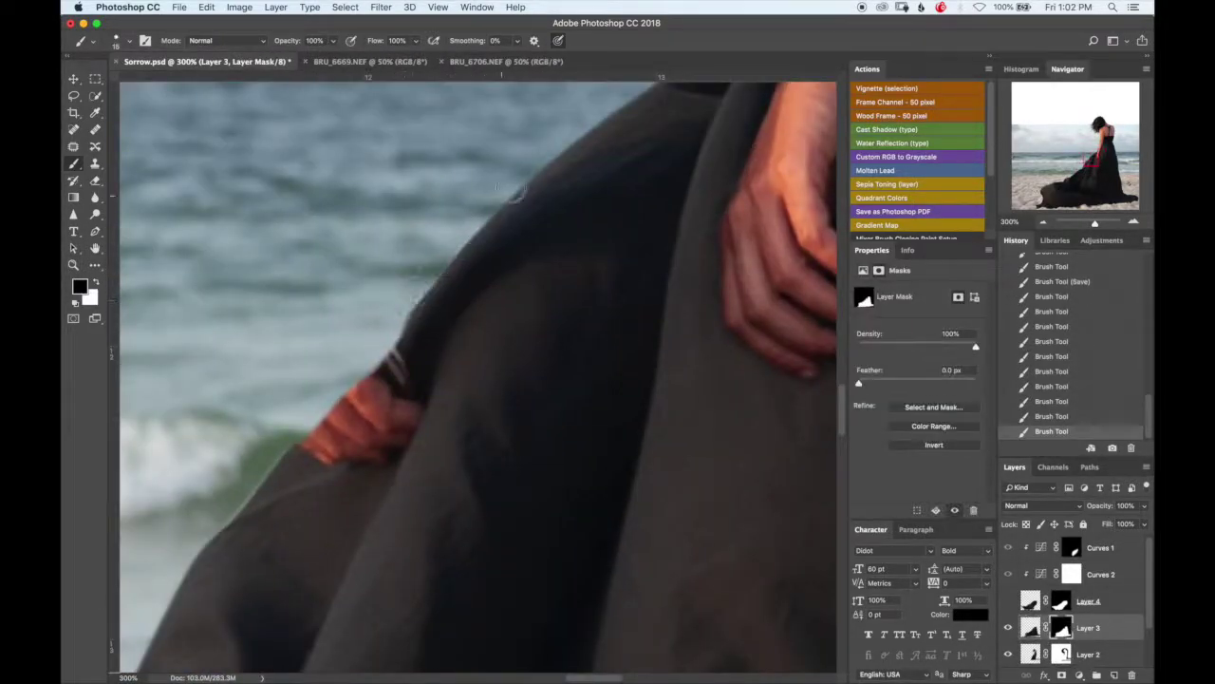
{"action": "scroll", "coordinate": [349, 374], "scroll_direction": "down", "scroll_amount": 4}
{"action": "scroll", "coordinate": [349, 373], "scroll_direction": "left", "scroll_amount": 3}
{"action": "scroll", "coordinate": [429, 292], "scroll_direction": "up", "scroll_amount": 4}
{"action": "scroll", "coordinate": [429, 292], "scroll_direction": "right", "scroll_amount": 4}
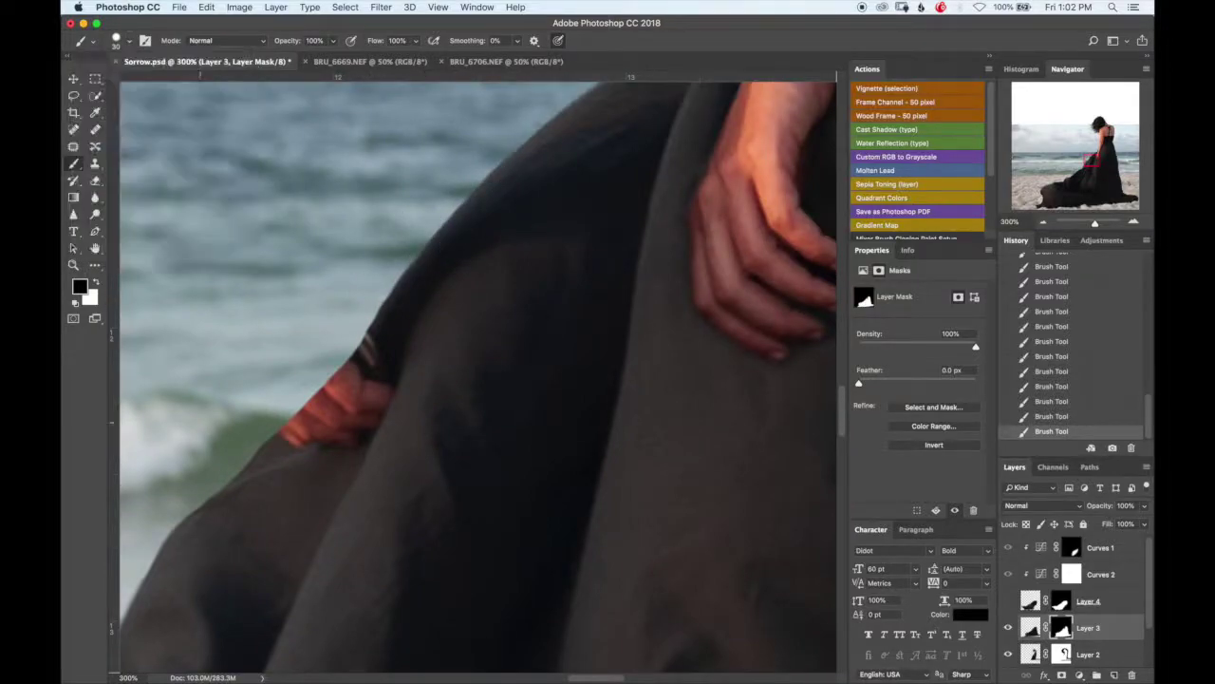
{"action": "scroll", "coordinate": [429, 225], "scroll_direction": "down", "scroll_amount": 4}
{"action": "scroll", "coordinate": [430, 225], "scroll_direction": "right", "scroll_amount": 4}
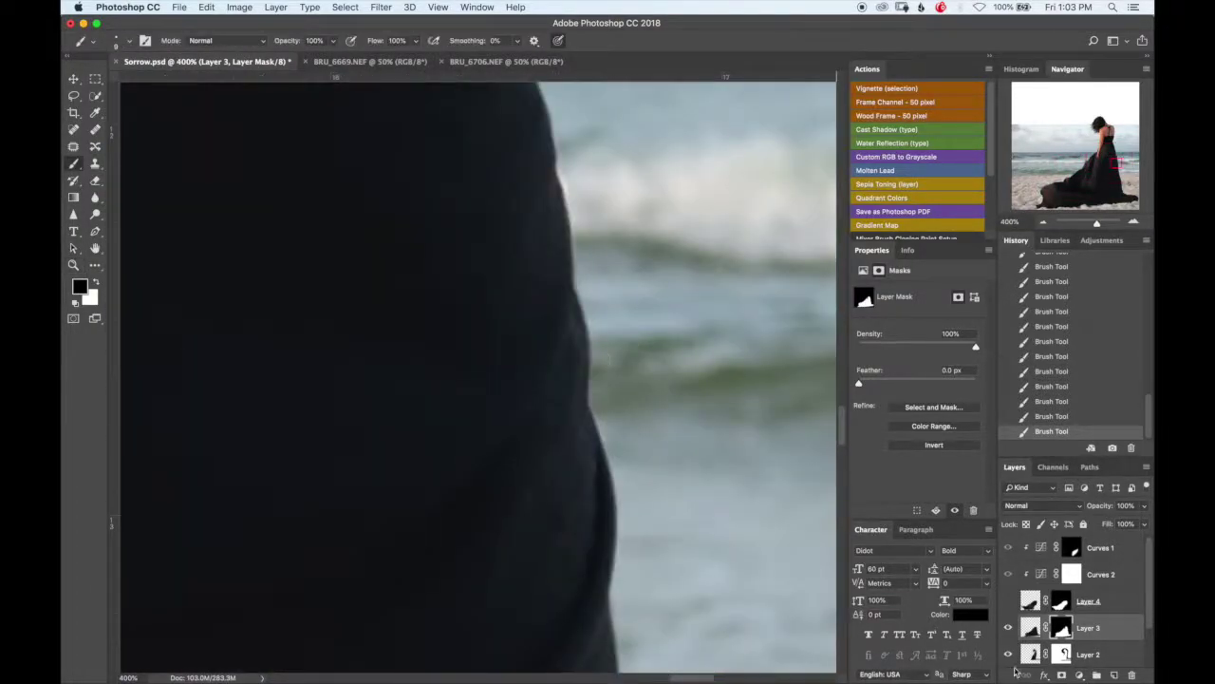
{"action": "left_click", "coordinate": [1060, 574], "text": "alt"}
{"action": "left_click", "coordinate": [1061, 574], "text": "alt"}
{"action": "scroll", "coordinate": [478, 376], "scroll_direction": "down", "scroll_amount": 3}
Paint Layer 3's mask at 10% flow and save the document
{"action": "key", "text": "shift+1"}
{"action": "scroll", "coordinate": [479, 376], "scroll_direction": "up", "scroll_amount": 2}
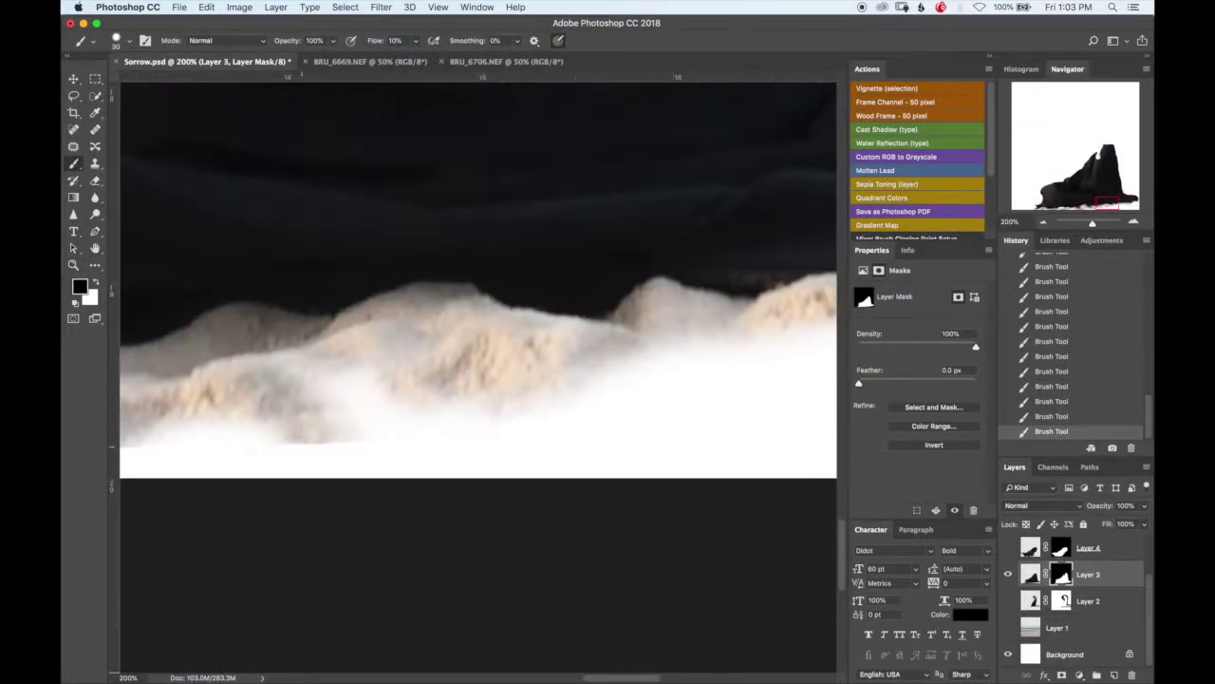
{"action": "scroll", "coordinate": [478, 376], "scroll_direction": "right", "scroll_amount": 3}
{"action": "key", "text": "z"}
{"action": "scroll", "coordinate": [478, 376], "scroll_direction": "down", "scroll_amount": 3}
{"action": "key", "text": "ctrl+s"}
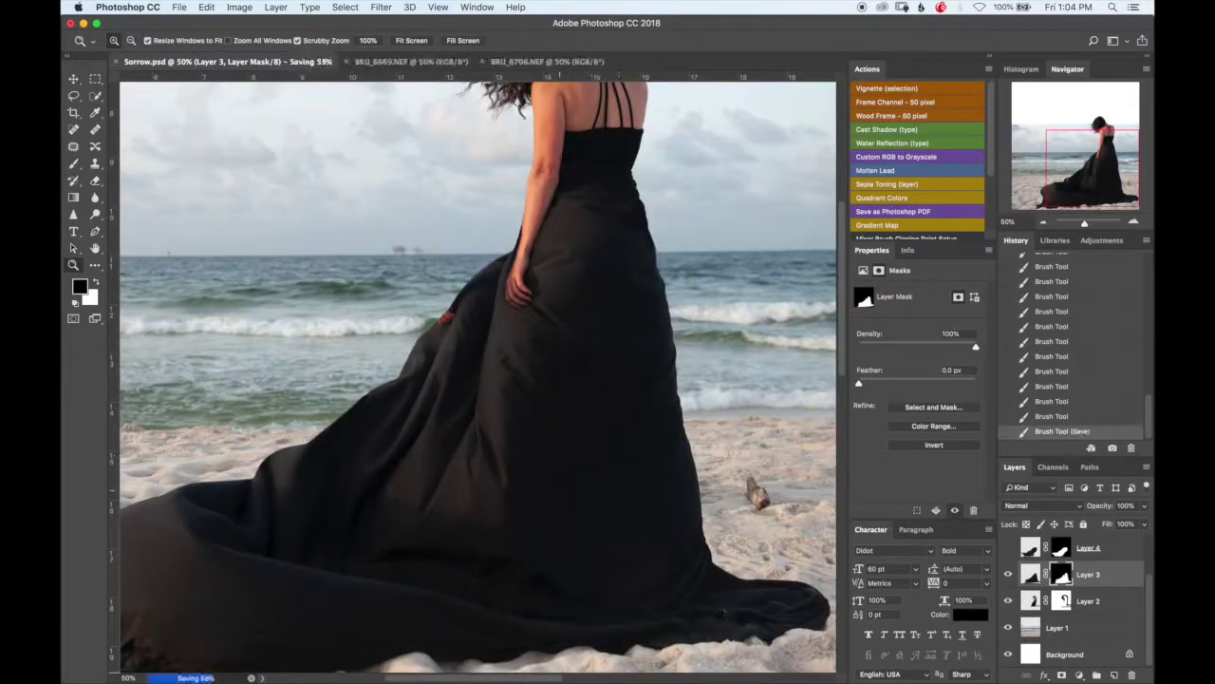
{"action": "scroll", "coordinate": [478, 376], "scroll_direction": "down", "scroll_amount": 2}
{"action": "scroll", "coordinate": [479, 376], "scroll_direction": "up", "scroll_amount": 2}
{"action": "scroll", "coordinate": [478, 376], "scroll_direction": "up", "scroll_amount": 2}
{"action": "scroll", "coordinate": [494, 196], "scroll_direction": "up", "scroll_amount": 3}
Reveal the hand through Layer 4's mask and save
{"action": "key", "text": "alt+bracketright"}
{"action": "key", "text": "b"}
{"action": "left_click_drag", "start_coordinate": [447, 339], "coordinate": [512, 523]}
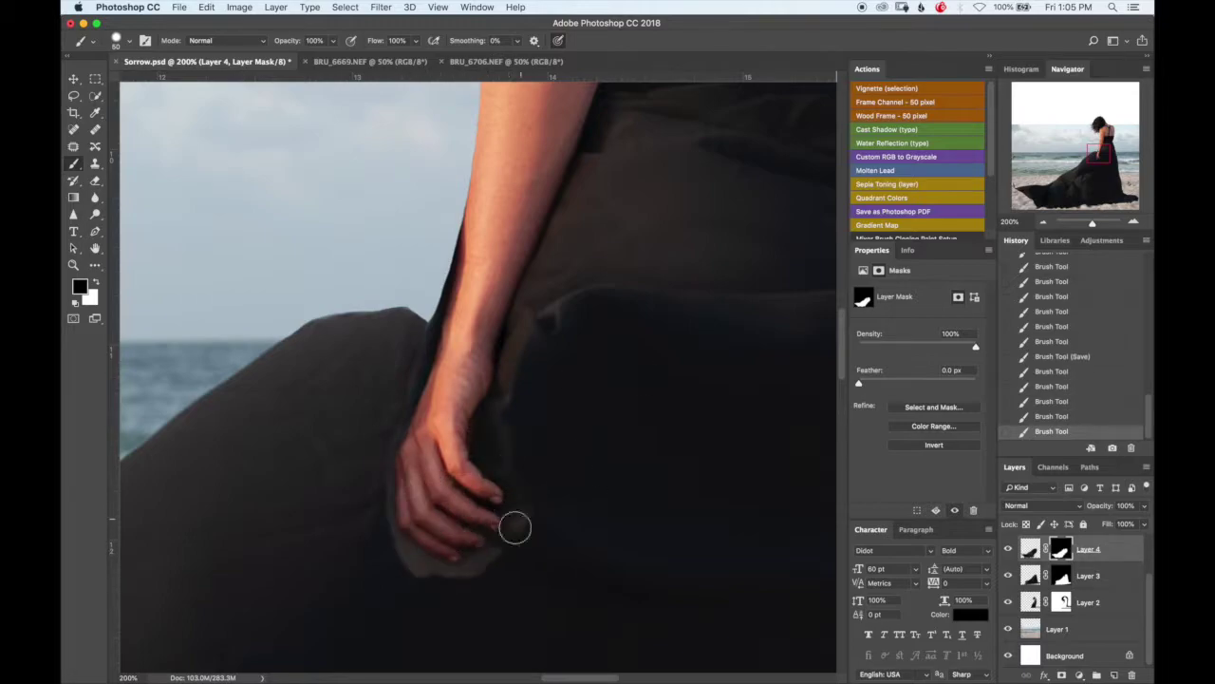
{"action": "key", "text": "alt+bracketright"}
{"action": "scroll", "coordinate": [592, 443], "scroll_direction": "right", "scroll_amount": 3}
{"action": "scroll", "coordinate": [445, 234], "scroll_direction": "left", "scroll_amount": 2}
{"action": "left_click_drag", "start_coordinate": [445, 234], "coordinate": [579, 296]}
{"action": "key", "text": "ctrl+s"}
Reset Layer 4's mask brush to 100% flow and size 70 at 200% zoom, with black as colour
{"action": "left_click", "coordinate": [1063, 603]}
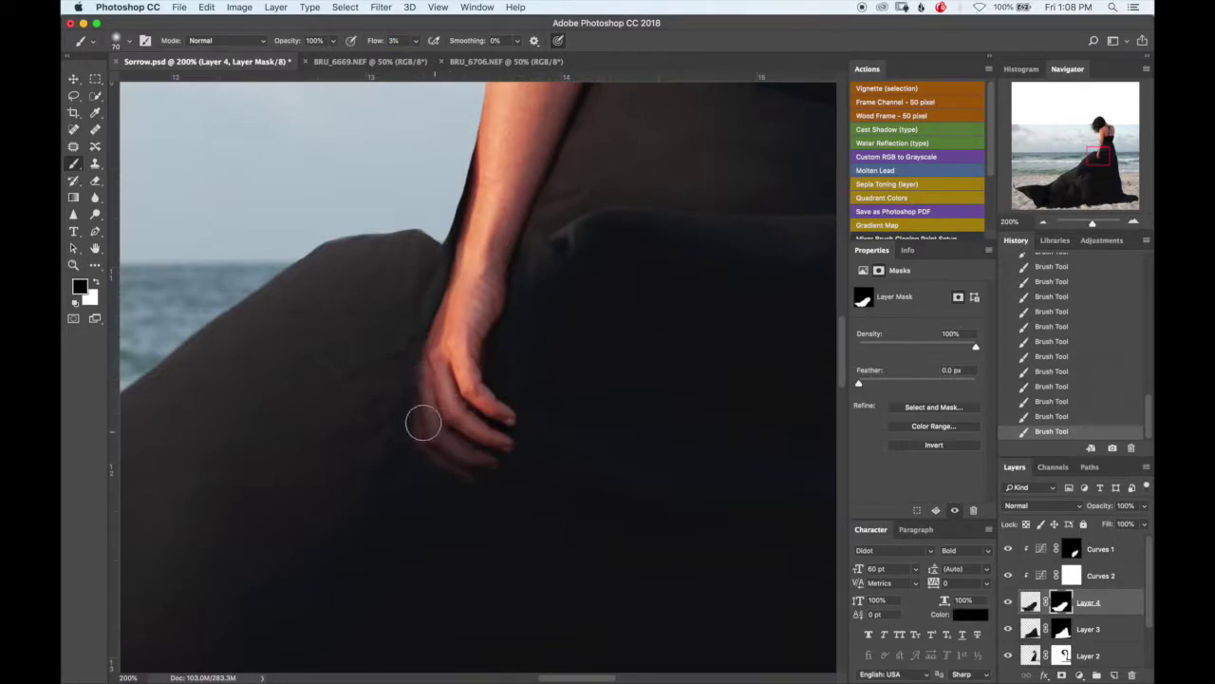
{"action": "key", "text": "super+minus"}
{"action": "key", "text": "bracketright"}
{"action": "key", "text": "bracketright"}
{"action": "key", "text": "bracketright"}
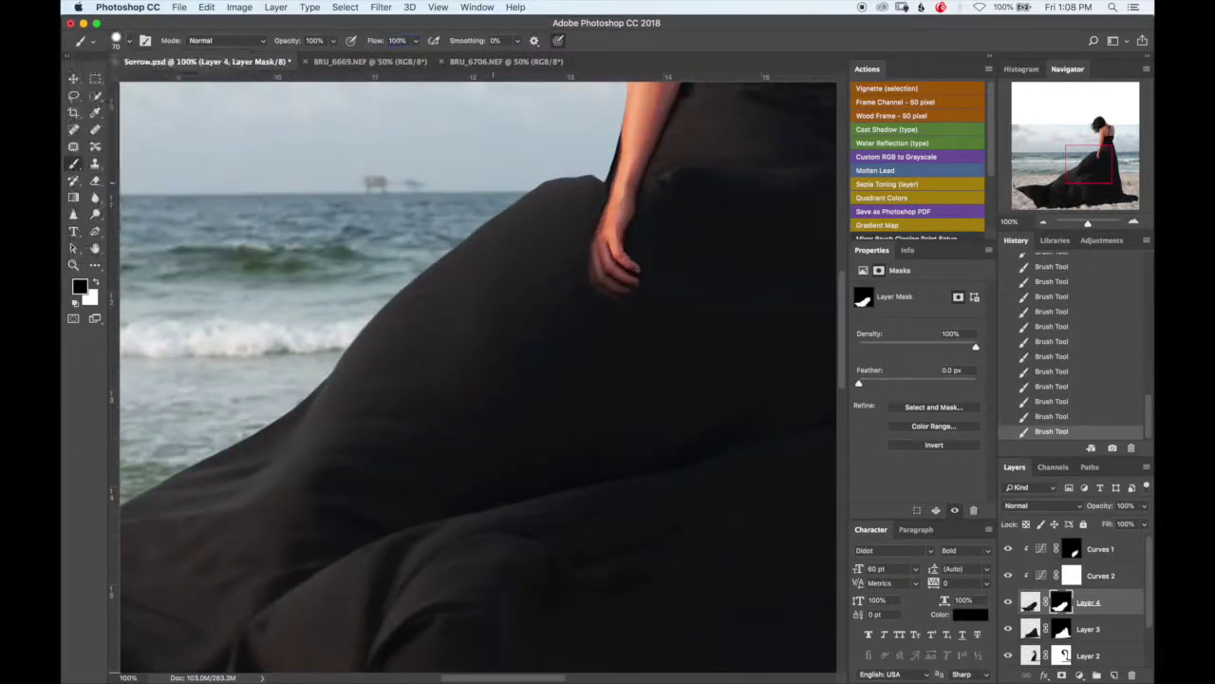
{"action": "key", "text": "shift+0"}
{"action": "key", "text": "super+plus"}
{"action": "key", "text": "bracketleft"}
{"action": "key", "text": "bracketleft"}
{"action": "key", "text": "bracketleft"}
{"action": "scroll", "coordinate": [382, 465], "scroll_direction": "down", "scroll_amount": 3}
{"action": "scroll", "coordinate": [586, 271], "scroll_direction": "right", "scroll_amount": 3}
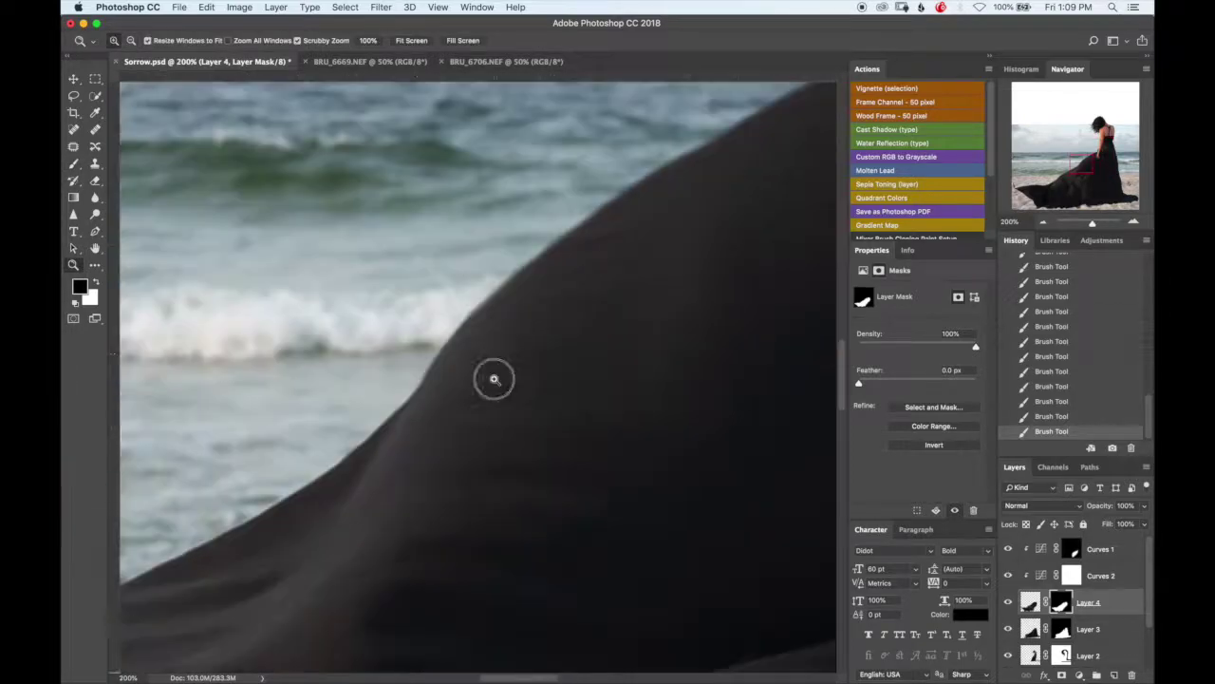
{"action": "scroll", "coordinate": [490, 337], "scroll_direction": "up", "scroll_amount": 4}
{"action": "scroll", "coordinate": [475, 380], "scroll_direction": "down", "scroll_amount": 3}
{"action": "scroll", "coordinate": [475, 380], "scroll_direction": "left", "scroll_amount": 2}
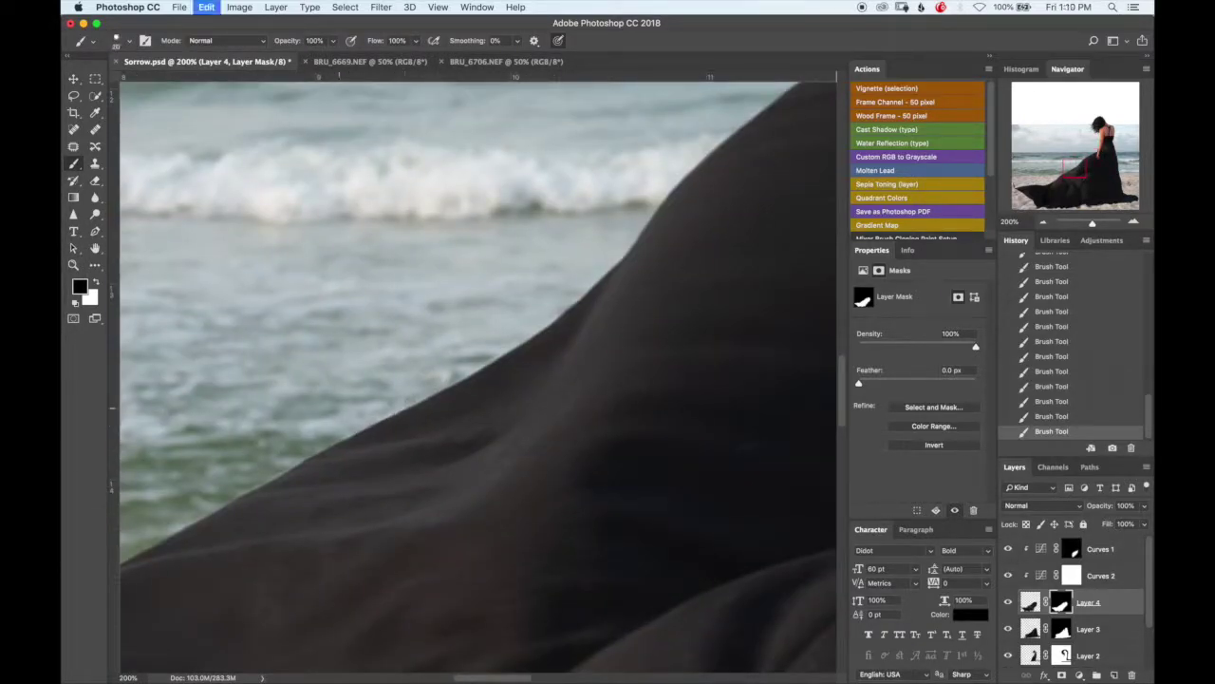
{"action": "scroll", "coordinate": [398, 407], "scroll_direction": "down", "scroll_amount": 2}
{"action": "scroll", "coordinate": [399, 406], "scroll_direction": "left", "scroll_amount": 3}
{"action": "scroll", "coordinate": [438, 382], "scroll_direction": "down", "scroll_amount": 4}
{"action": "scroll", "coordinate": [438, 383], "scroll_direction": "left", "scroll_amount": 4}
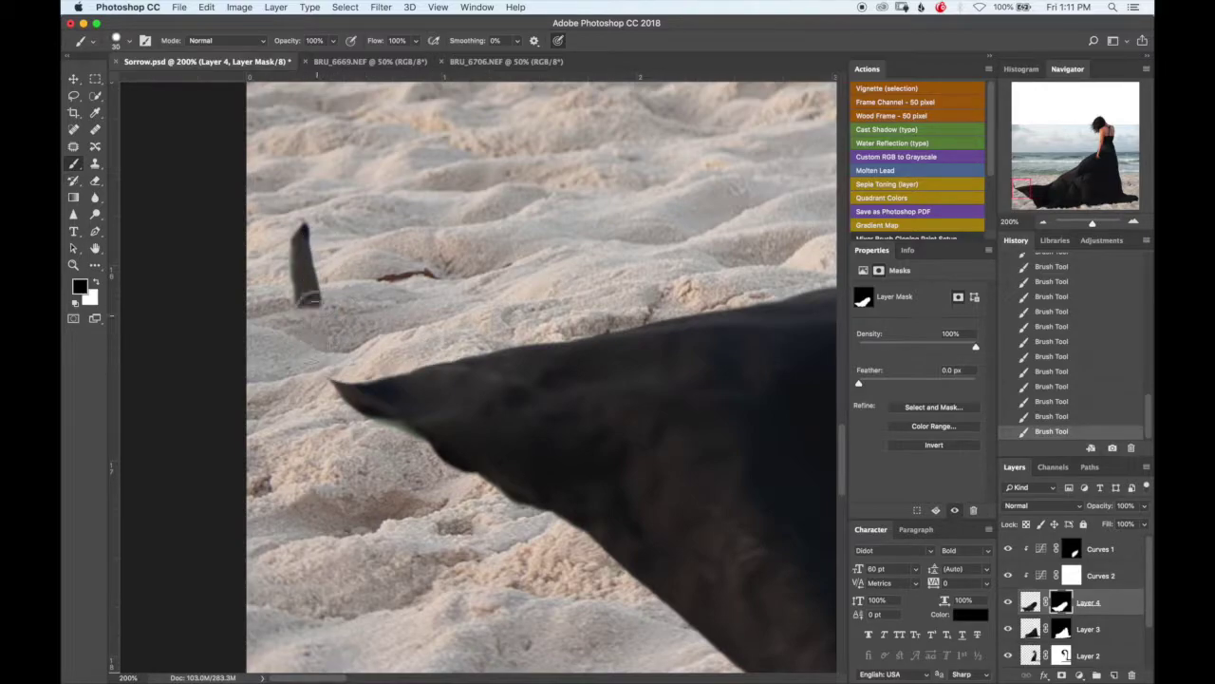
{"action": "scroll", "coordinate": [514, 495], "scroll_direction": "down", "scroll_amount": 2}
{"action": "scroll", "coordinate": [513, 495], "scroll_direction": "right", "scroll_amount": 1}
{"action": "key", "text": "x"}
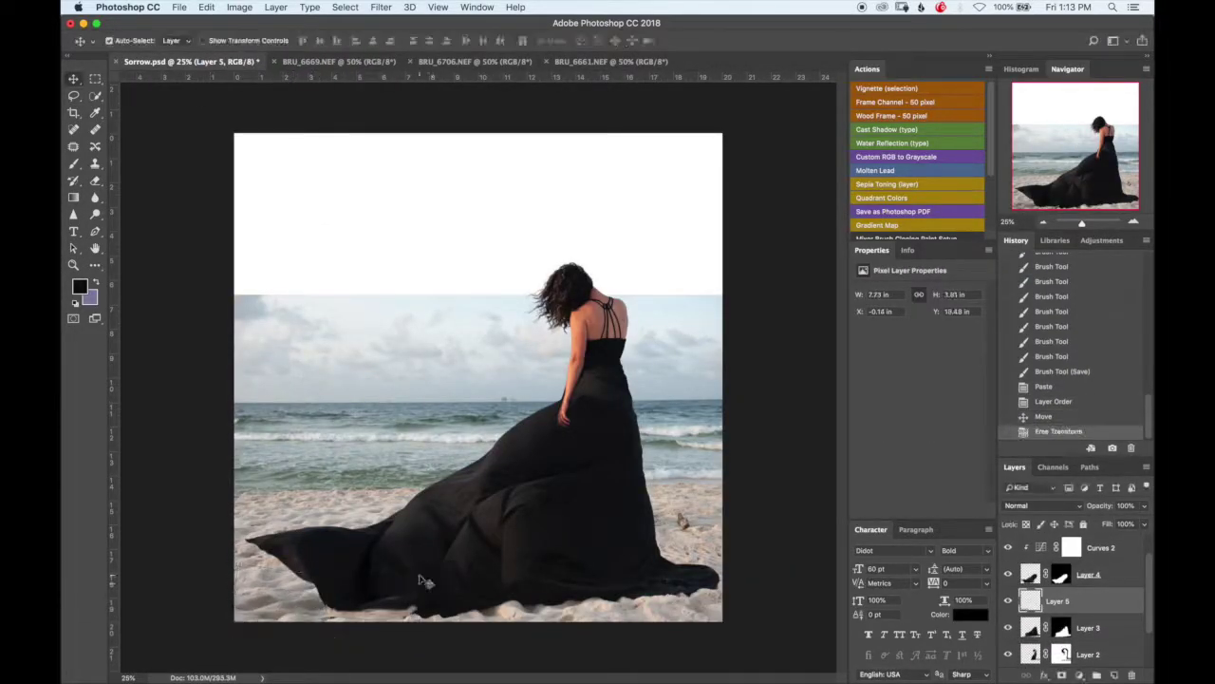
Brush Layer 5's mask at 3% flow with a size-80 brush, then bring in the ANN_3365 sky photo
{"action": "key", "text": "Return"}
{"action": "key", "text": "bracketleft"}
{"action": "key", "text": "bracketleft"}
{"action": "key", "text": "bracketleft"}
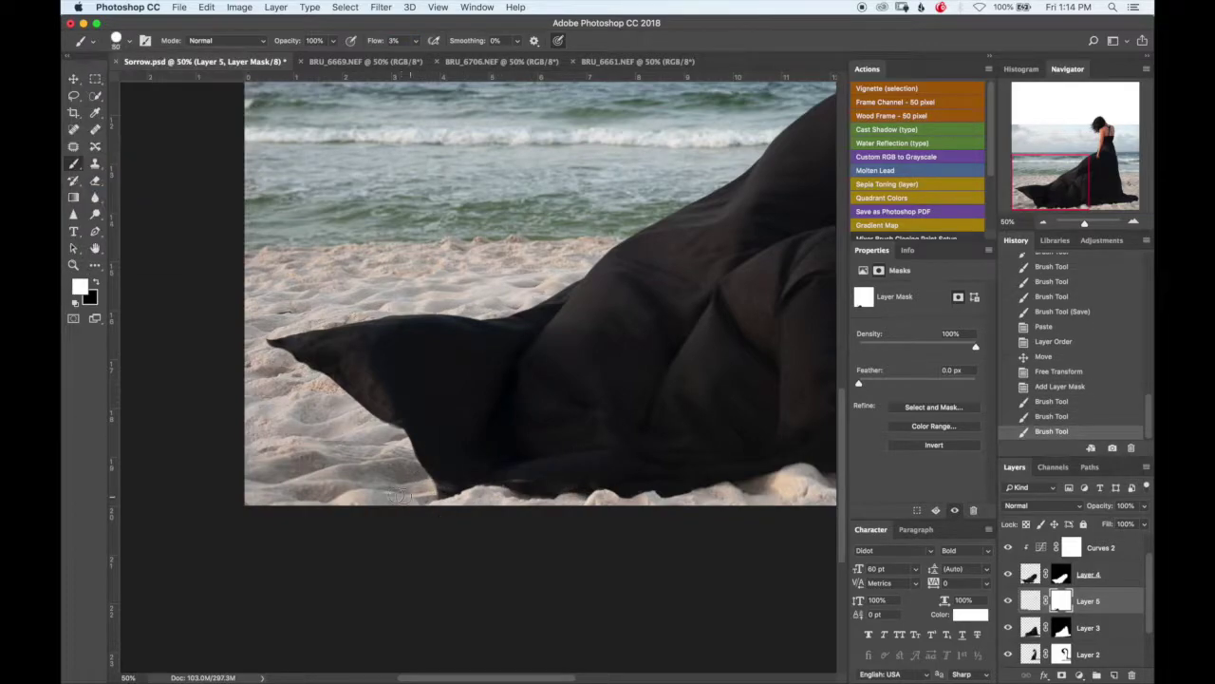
{"action": "scroll", "coordinate": [264, 446], "scroll_direction": "up", "scroll_amount": 2}
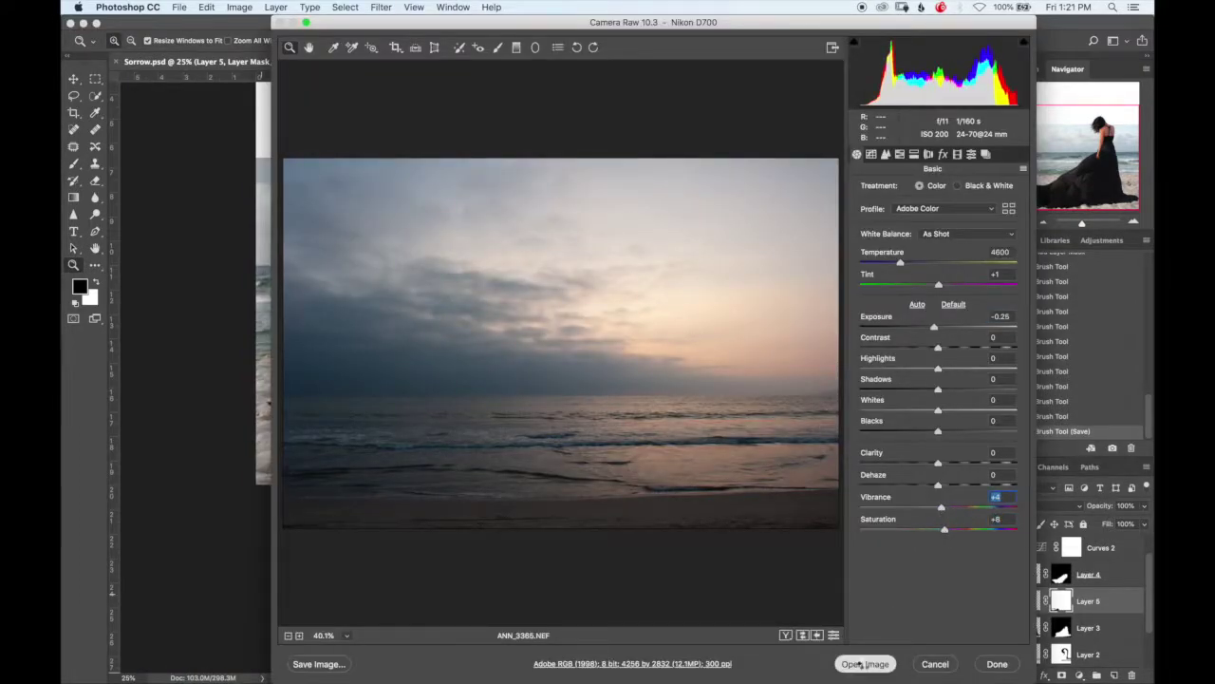
{"action": "left_click", "coordinate": [859, 663]}
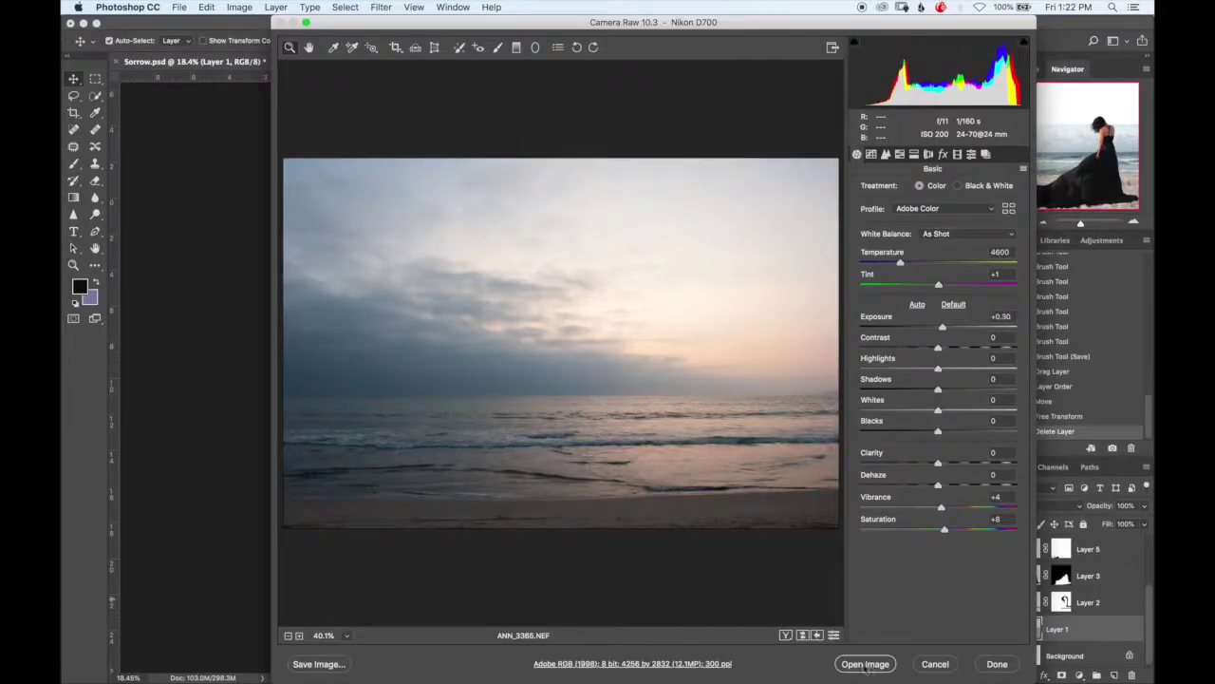
Place the ANN_3365 sky as Layer 6 and brighten it with a clipped Curves 3 white-point shift
{"action": "left_click", "coordinate": [863, 665]}
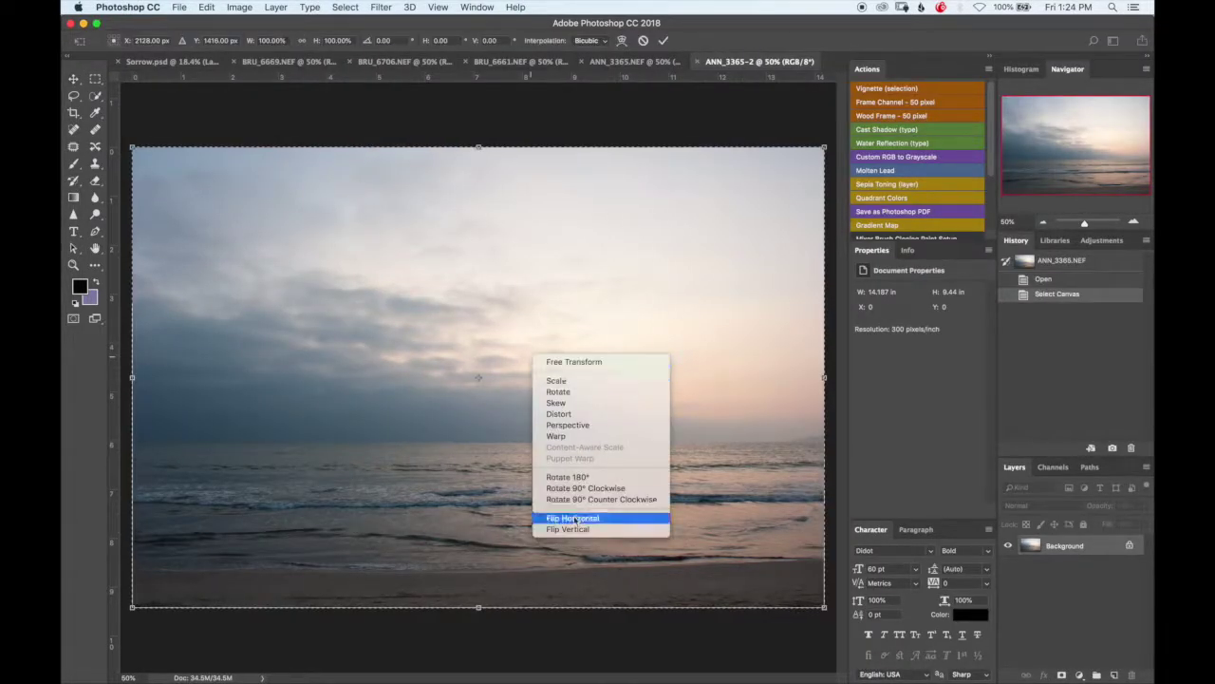
{"action": "key", "text": "Return"}
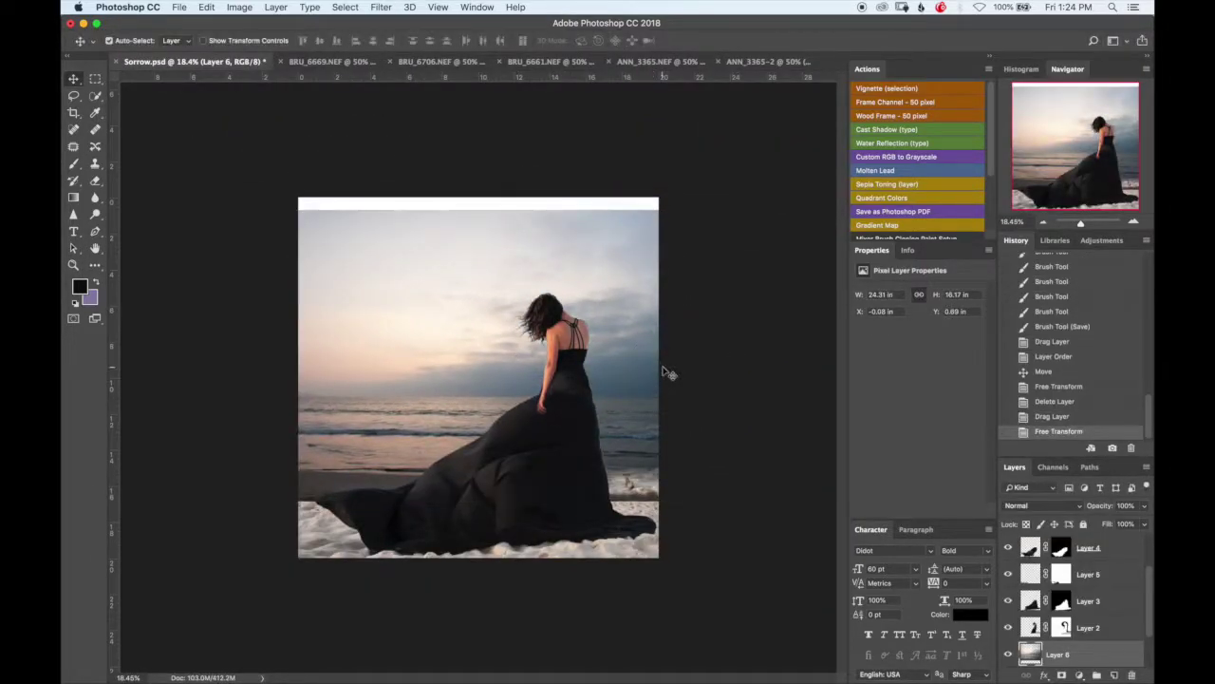
{"action": "left_click", "coordinate": [1079, 674]}
{"action": "left_click", "coordinate": [1073, 494]}
{"action": "left_click_drag", "start_coordinate": [974, 324], "coordinate": [968, 326]}
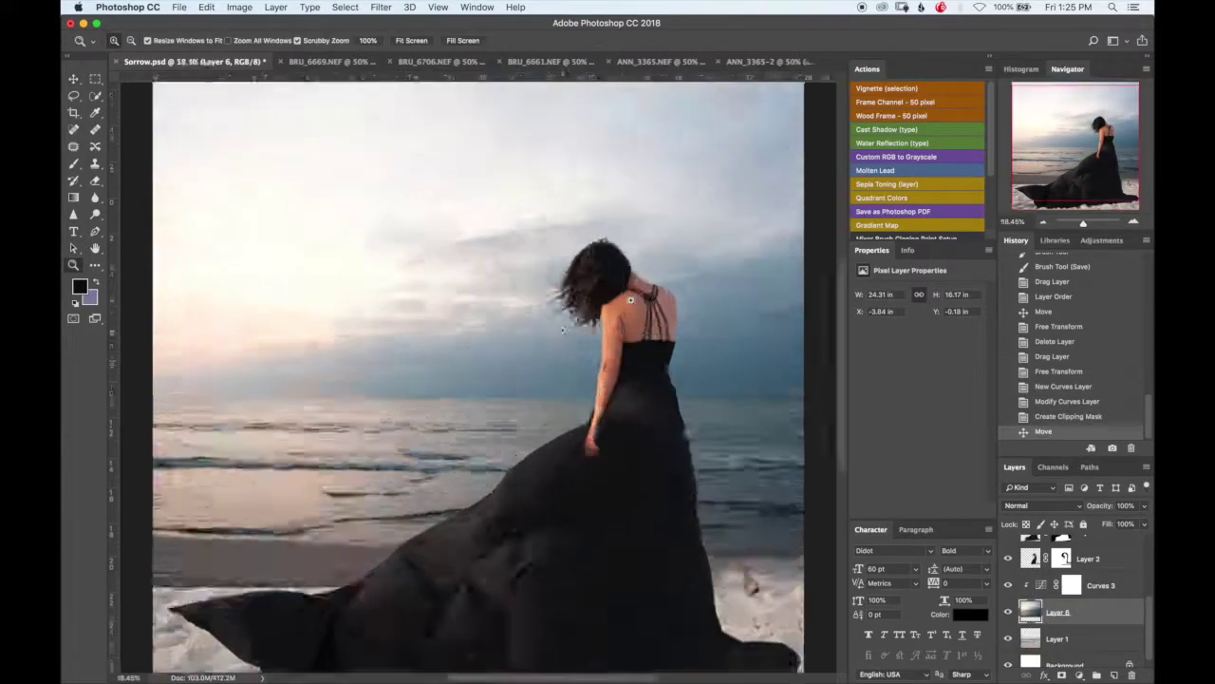
{"action": "key", "text": "super+minus"}
Mask Layer 6 and paint it to blend the lower-left beach and shoreline, restoring sand near the train
{"action": "left_click", "coordinate": [1080, 674]}
{"action": "key", "text": "b"}
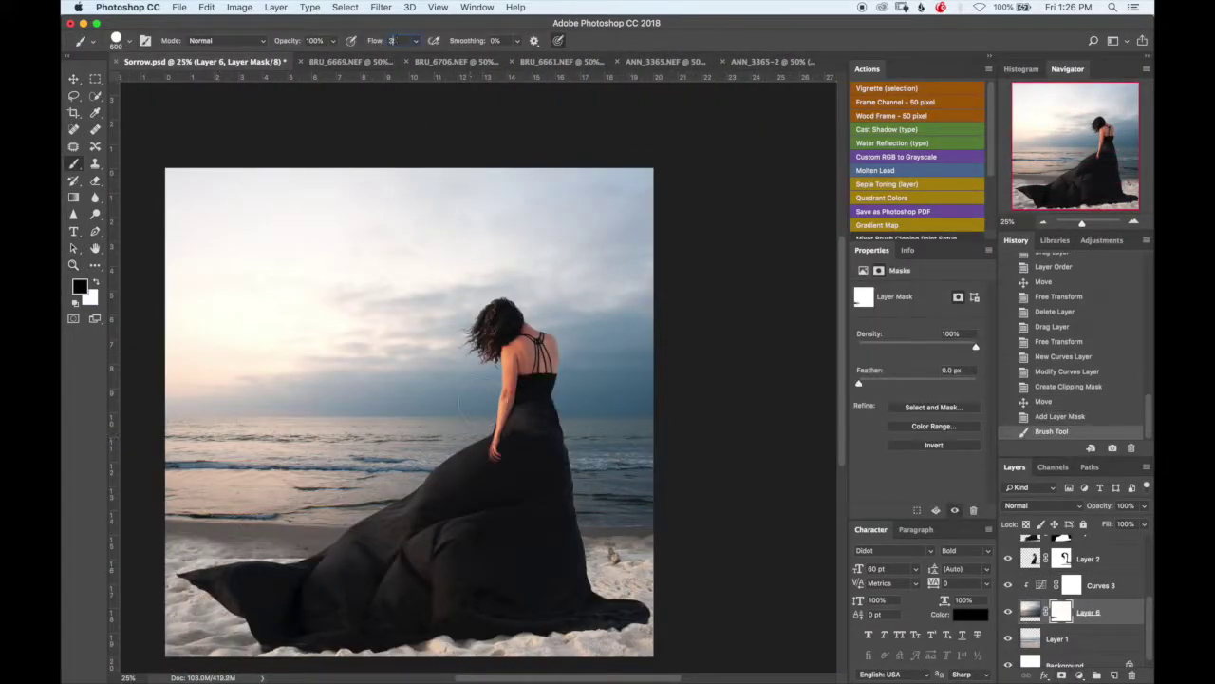
{"action": "left_click_drag", "start_coordinate": [171, 550], "coordinate": [342, 532]}
{"action": "left_click_drag", "start_coordinate": [199, 521], "coordinate": [574, 539]}
{"action": "key", "text": "super+plus"}
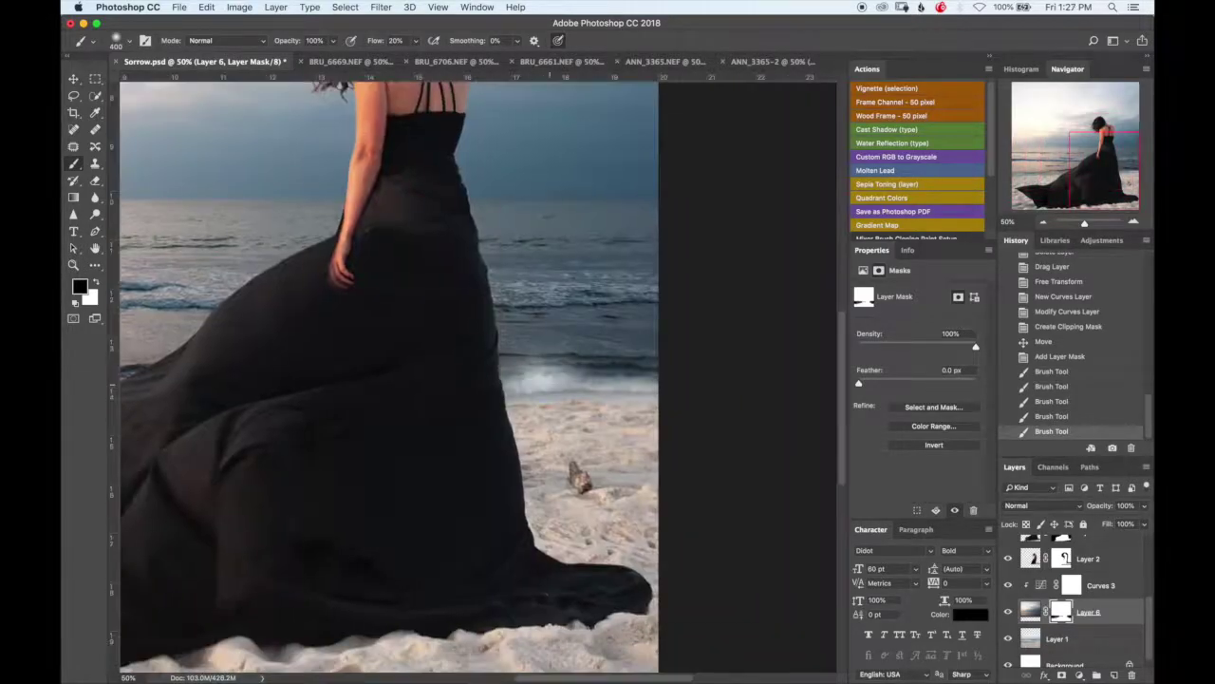
{"action": "key", "text": "x"}
{"action": "left_click_drag", "start_coordinate": [513, 375], "coordinate": [588, 351]}
{"action": "key", "text": "bracketleft"}
{"action": "key", "text": "bracketleft"}
{"action": "key", "text": "bracketleft"}
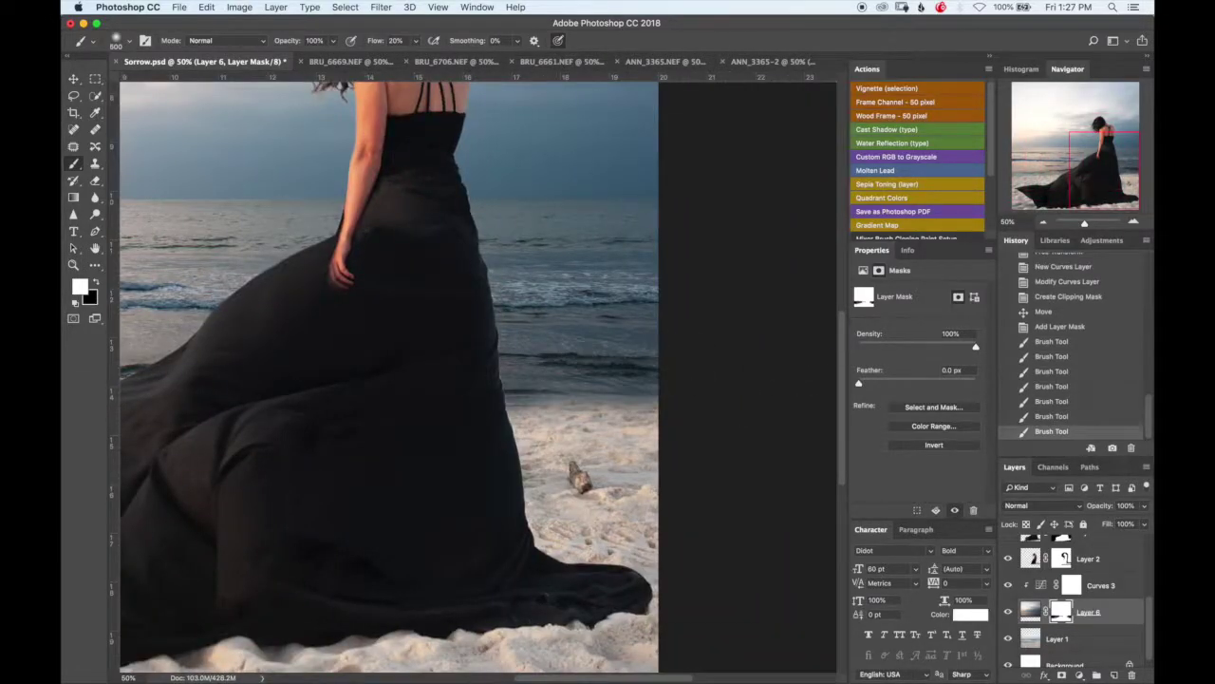
Refine the shoreline seam left of the train at 100% zoom with a smaller brush
{"action": "scroll", "coordinate": [475, 380], "scroll_direction": "left", "scroll_amount": 10}
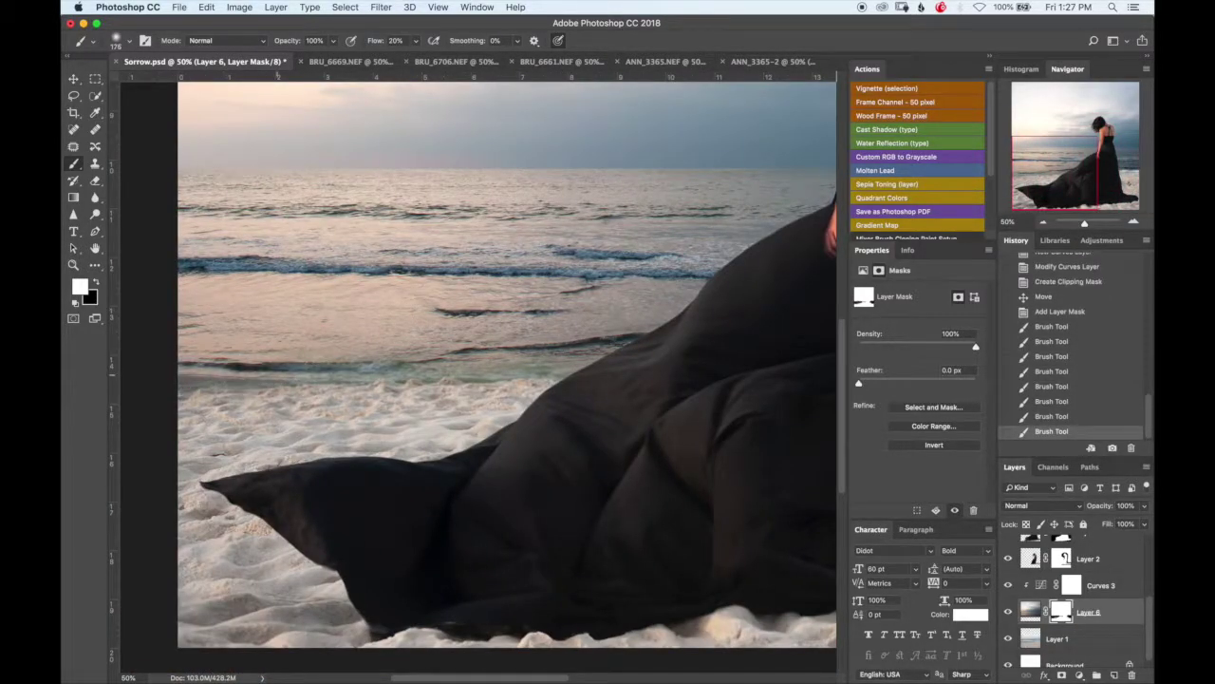
{"action": "key", "text": "super+plus"}
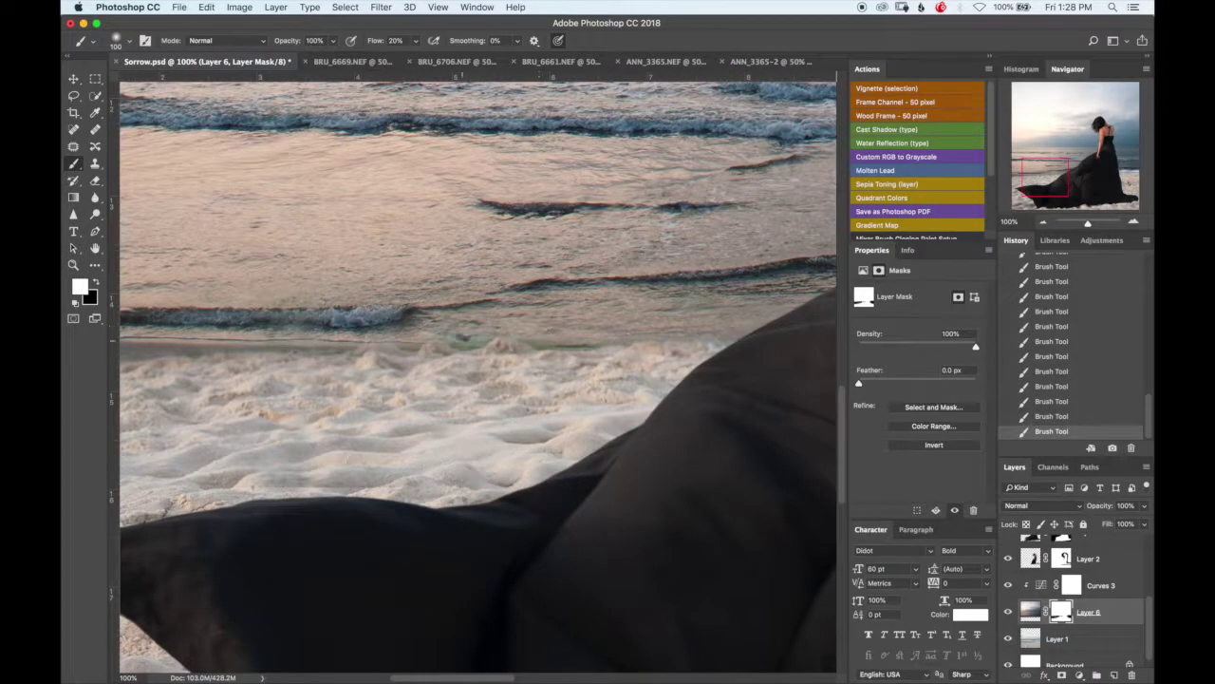
{"action": "key", "text": "x"}
{"action": "left_click", "coordinate": [128, 40]}
{"action": "scroll", "coordinate": [169, 332], "scroll_direction": "up", "scroll_amount": 3}
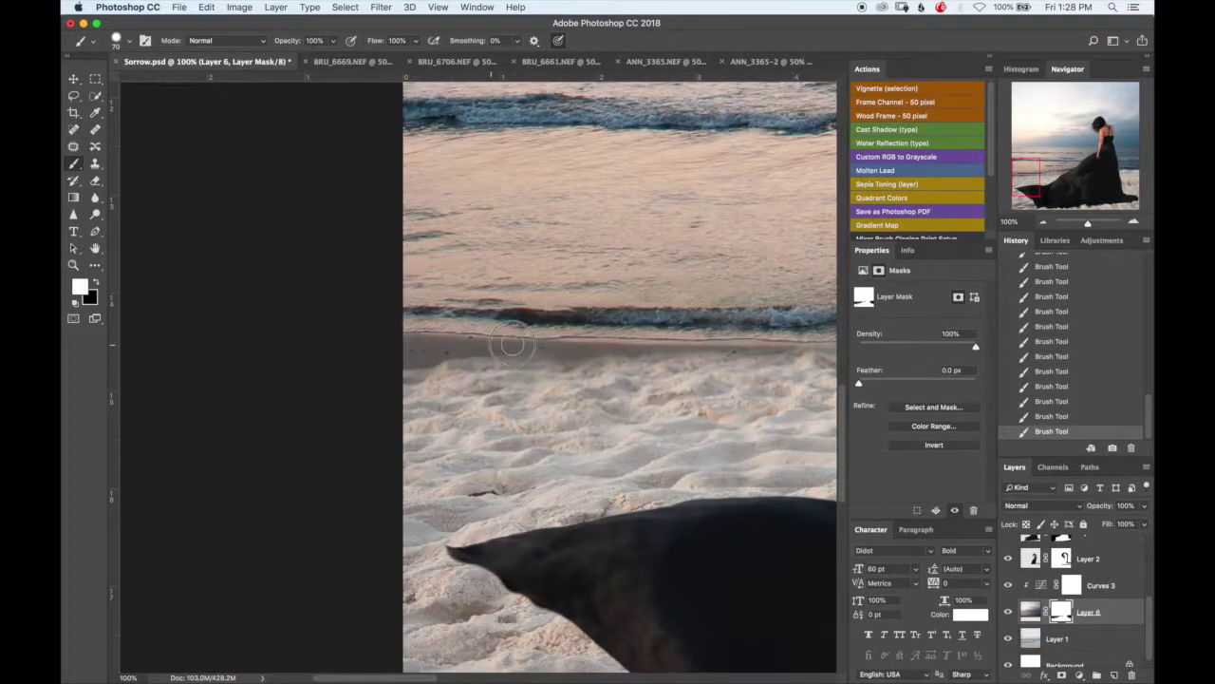
{"action": "key", "text": "x"}
{"action": "left_click_drag", "start_coordinate": [560, 404], "coordinate": [417, 417]}
{"action": "key", "text": "x"}
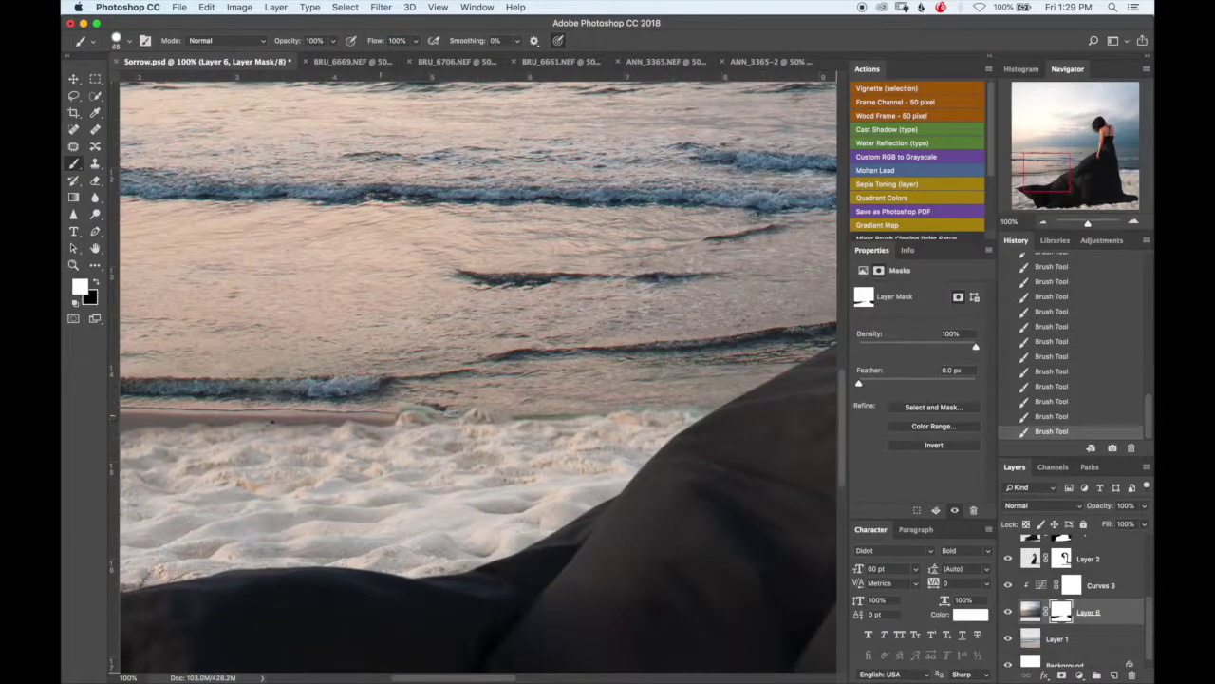
{"action": "key", "text": "ctrl+0"}
{"action": "scroll", "coordinate": [529, 326], "scroll_direction": "up", "scroll_amount": 3}
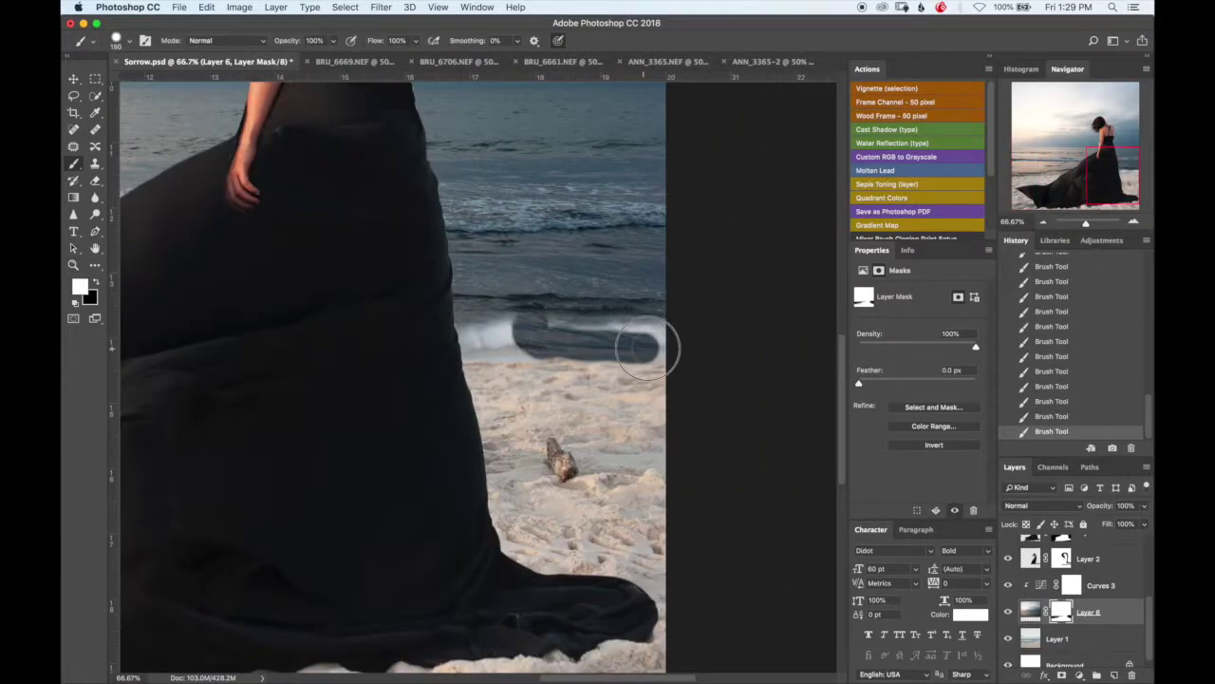
{"action": "scroll", "coordinate": [664, 249], "scroll_direction": "up", "scroll_amount": 3}
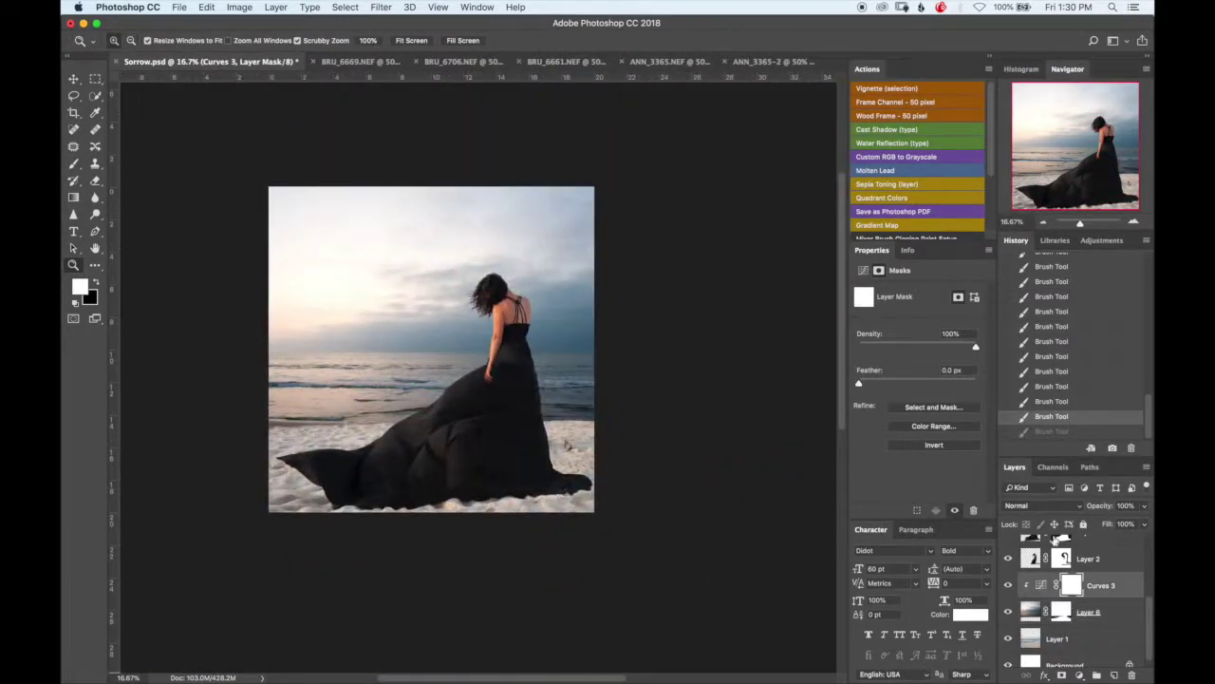
Add a Curves layer to the selection, pull the curve down, and mask the darkening onto the sky only
{"action": "left_click", "coordinate": [1068, 490]}
{"action": "left_click_drag", "start_coordinate": [928, 370], "coordinate": [928, 381]}
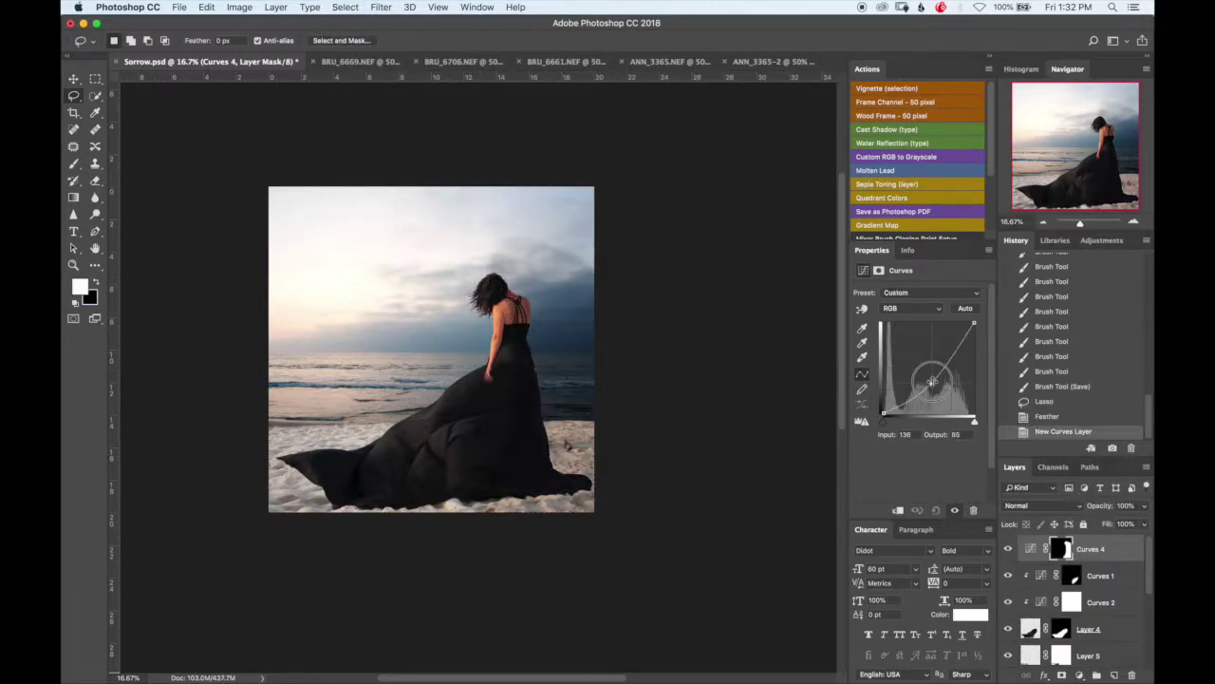
{"action": "key", "text": "b"}
{"action": "key", "text": "x"}
{"action": "left_click_drag", "start_coordinate": [509, 229], "coordinate": [637, 352]}
{"action": "left_click_drag", "start_coordinate": [532, 284], "coordinate": [551, 360]}
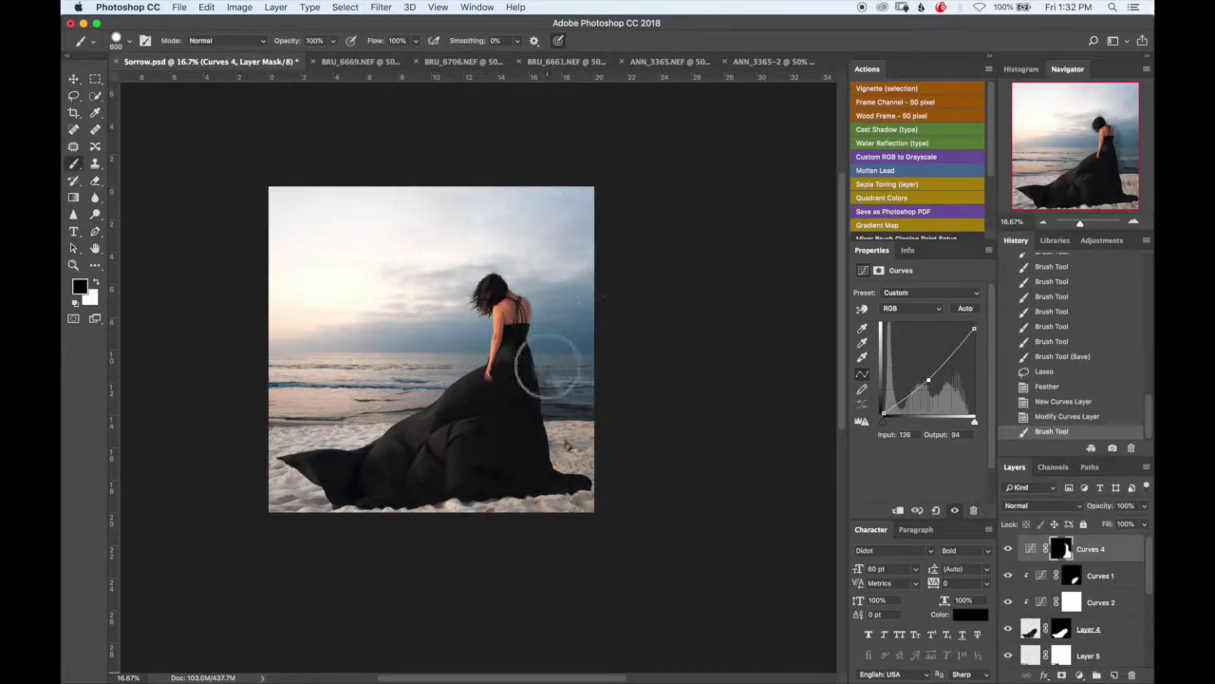
Zoom in on the woman's upper body and paint the Curves mask around her hair and neck
{"action": "key", "text": "z"}
{"action": "mouse_move", "coordinate": [427, 313]}
{"action": "left_mouse_down"}
{"action": "mouse_move", "coordinate": [653, 385]}
{"action": "mouse_move", "coordinate": [411, 384]}
{"action": "left_mouse_up"}
{"action": "key", "text": "b"}
{"action": "left_click", "coordinate": [116, 40]}
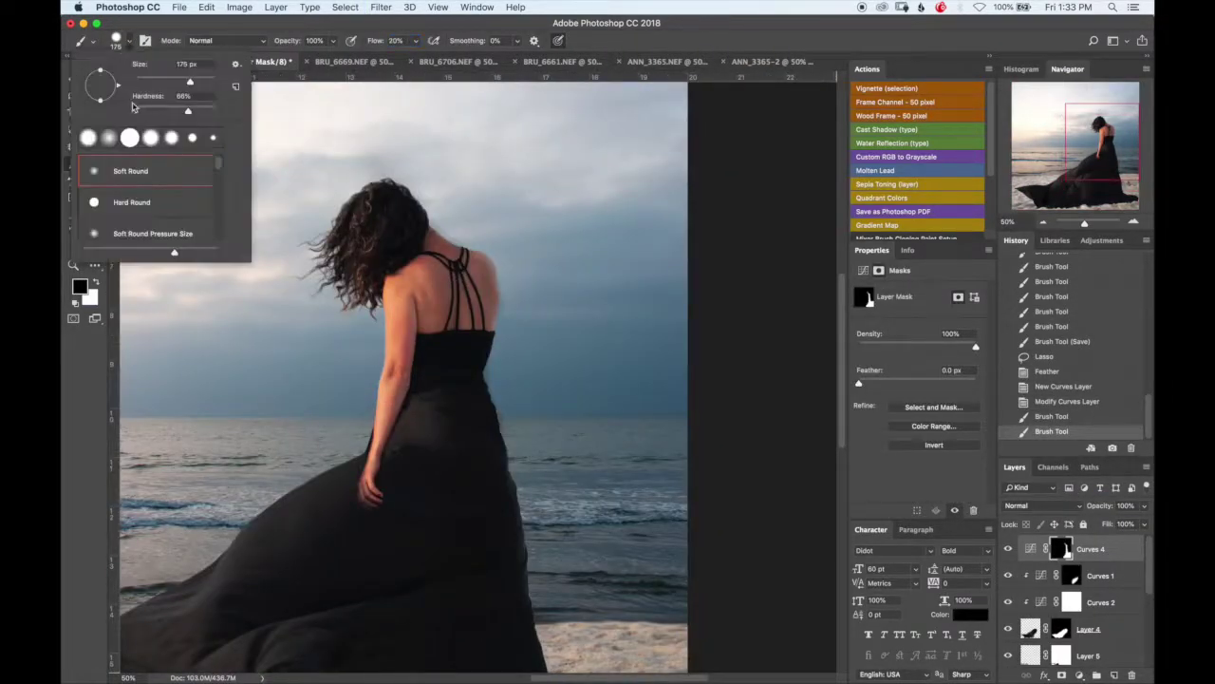
{"action": "key", "text": "super+plus"}
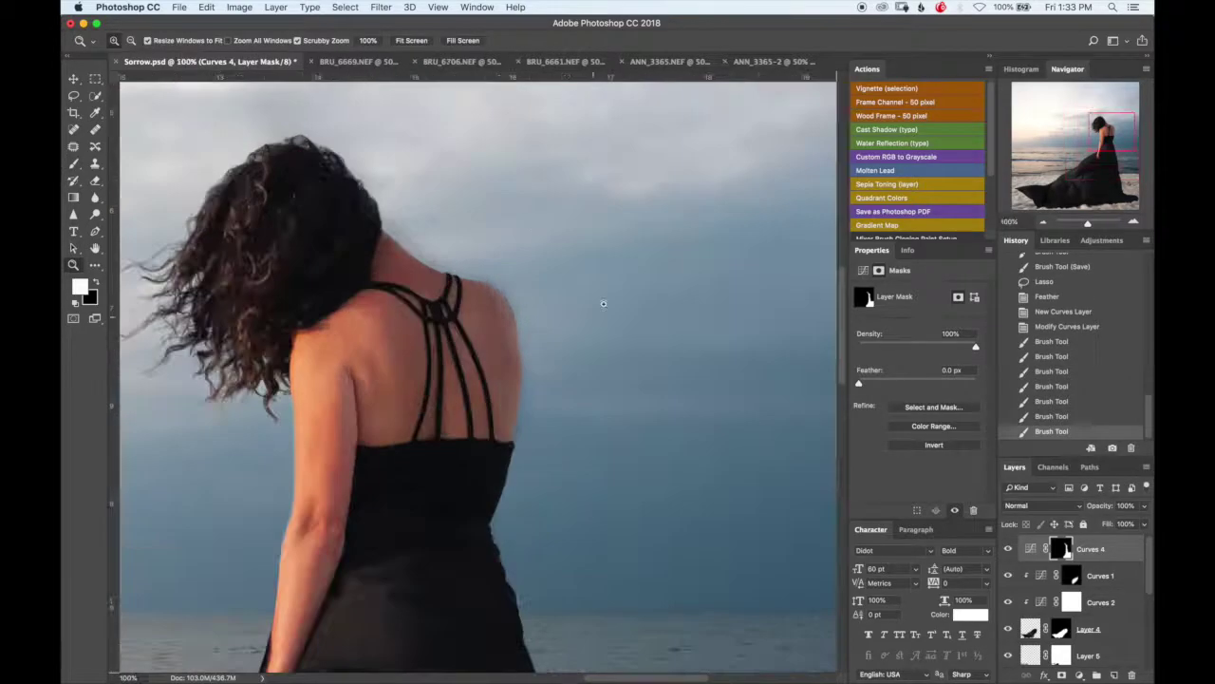
{"action": "key", "text": "shift+0"}
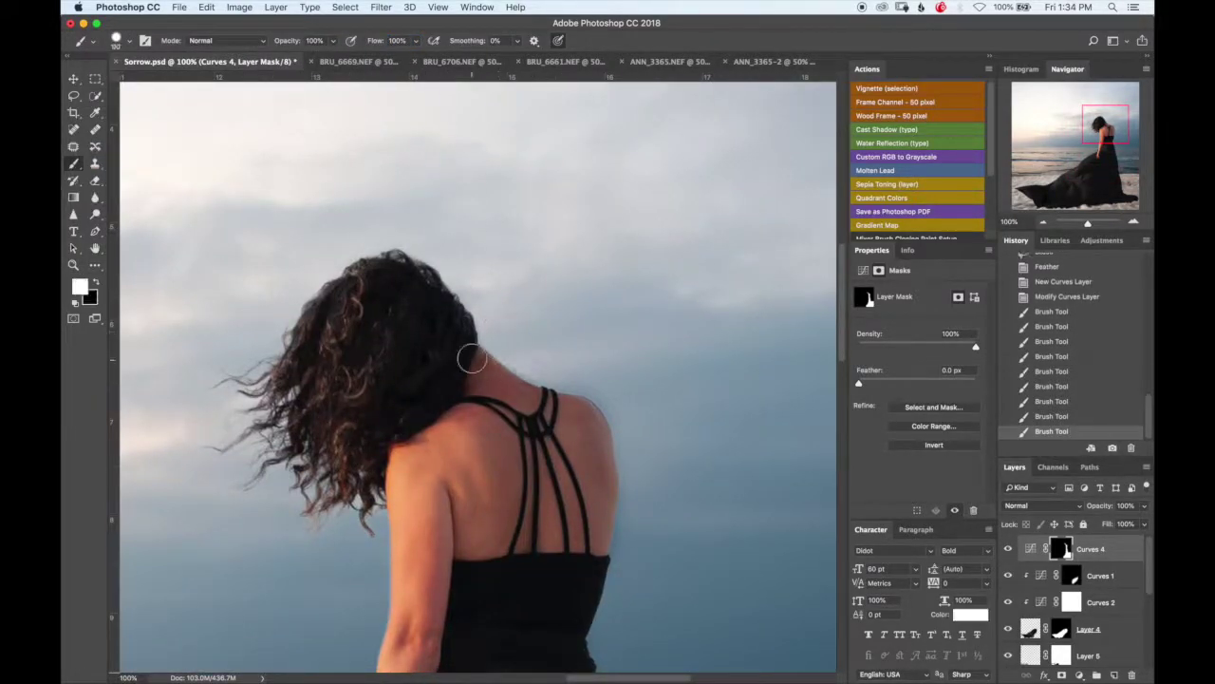
{"action": "left_click_drag", "start_coordinate": [469, 352], "coordinate": [551, 379]}
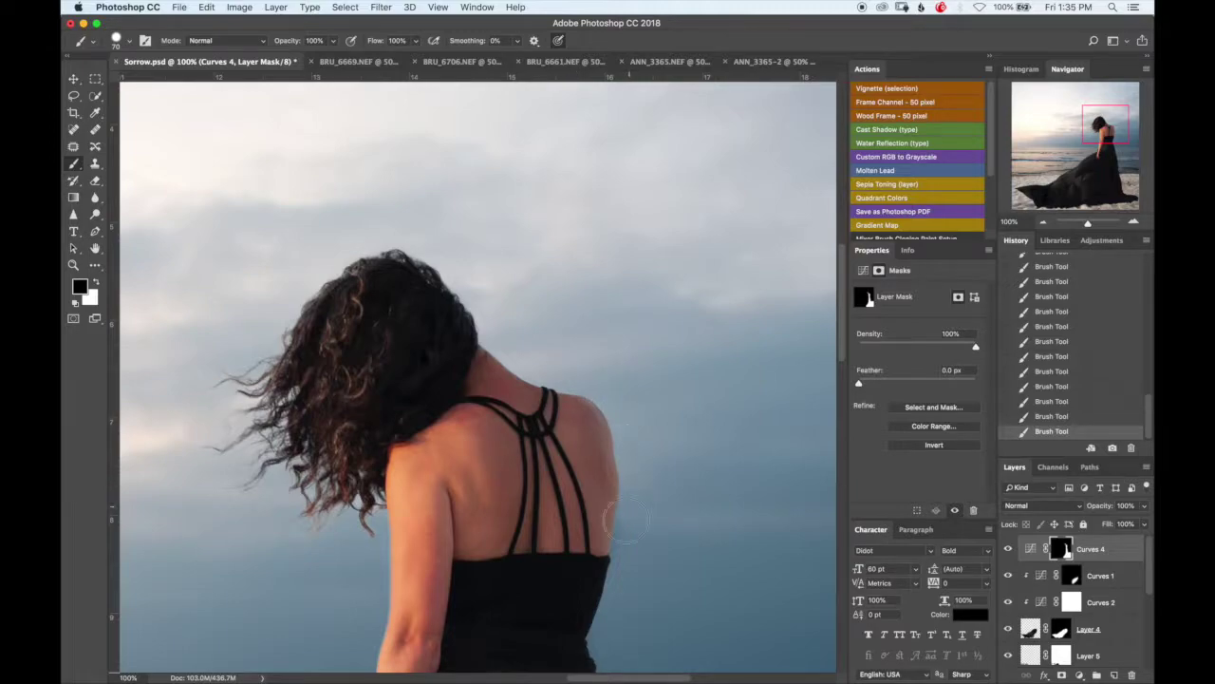
Zoom closer on the shoulder and resize the brush, setting its flow to 20%
{"action": "scroll", "coordinate": [609, 500], "scroll_direction": "down", "scroll_amount": 5}
{"action": "key", "text": "x"}
{"action": "key", "text": "super+plus"}
{"action": "key", "text": "bracketleft"}
{"action": "key", "text": "bracketleft"}
{"action": "key", "text": "bracketleft"}
{"action": "scroll", "coordinate": [493, 271], "scroll_direction": "up", "scroll_amount": 3}
{"action": "key", "text": "bracketright"}
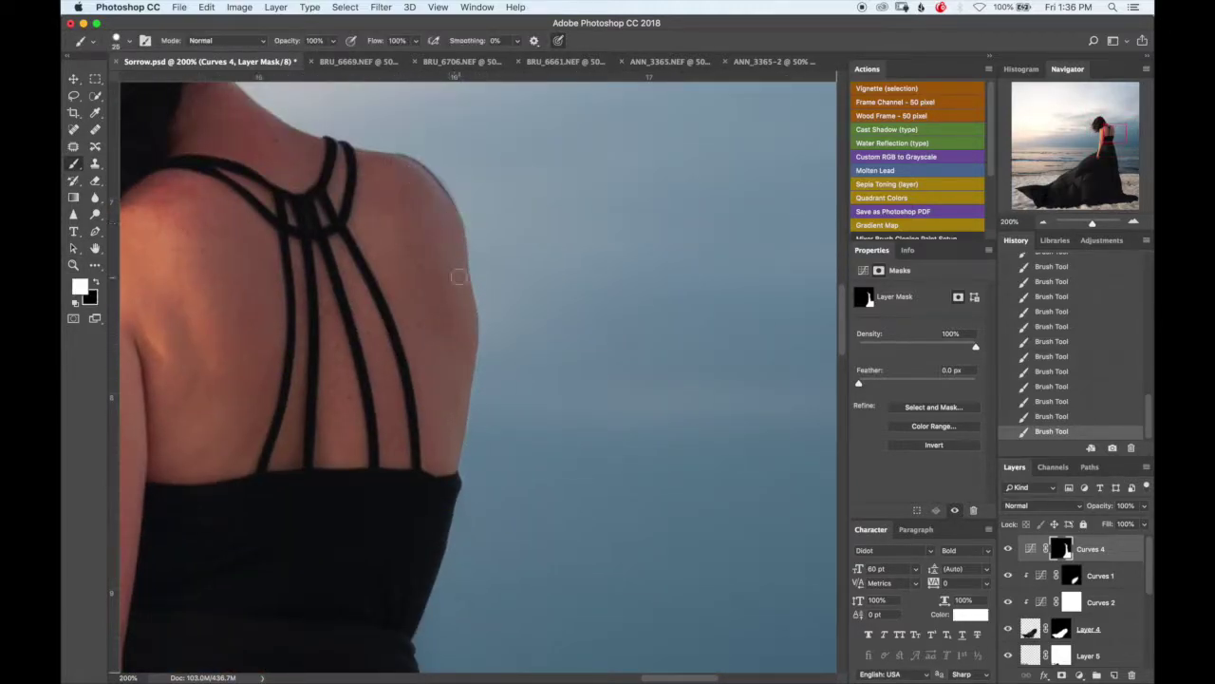
{"action": "left_click", "coordinate": [116, 41]}
{"action": "key", "text": "Escape"}
{"action": "key", "text": "shift+2"}
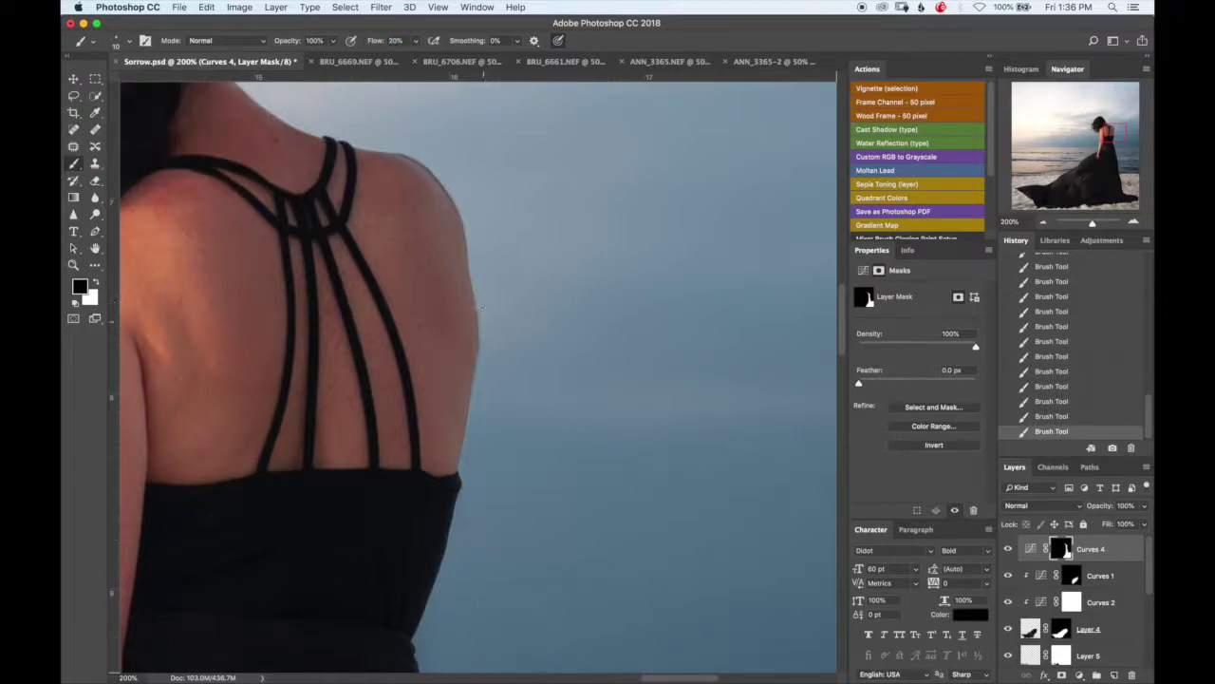
Zoom out to 100% and paint the darkening mask over the sea with a larger brush
{"action": "key", "text": "super+minus"}
{"action": "scroll", "coordinate": [554, 453], "scroll_direction": "down", "scroll_amount": 5}
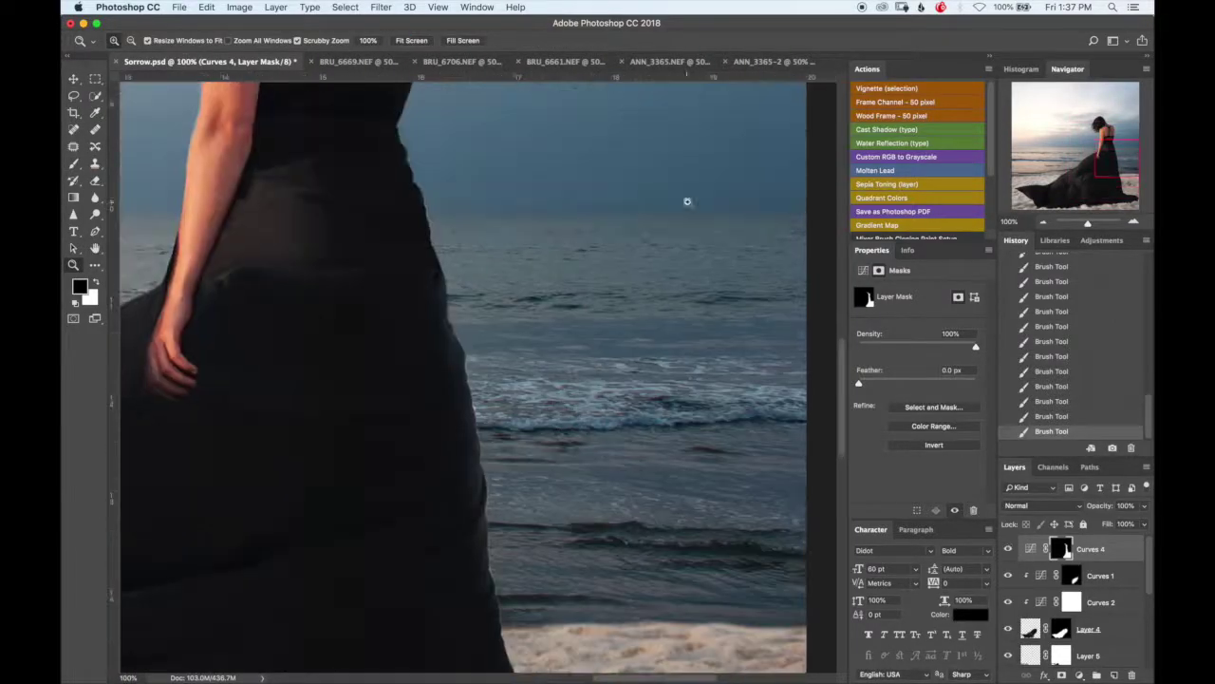
{"action": "key", "text": "x"}
{"action": "key", "text": "bracketright"}
{"action": "key", "text": "bracketright"}
{"action": "key", "text": "bracketright"}
{"action": "scroll", "coordinate": [464, 426], "scroll_direction": "down", "scroll_amount": 3}
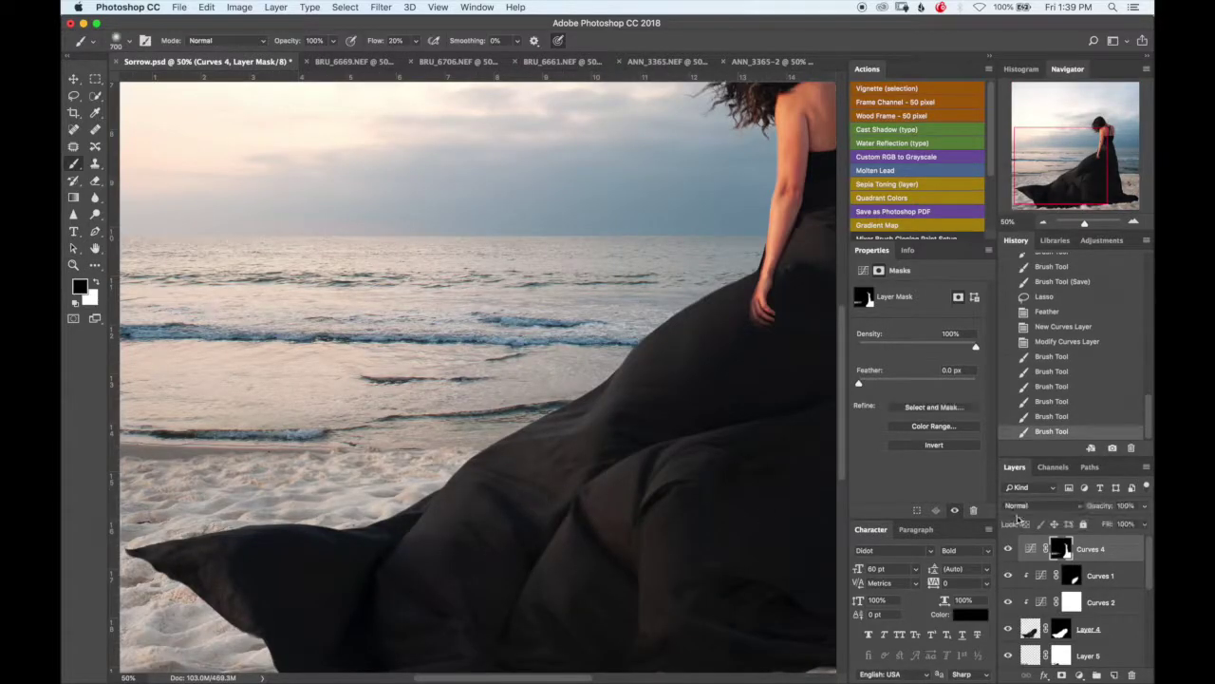
{"action": "left_click_drag", "start_coordinate": [151, 456], "coordinate": [393, 516]}
Swap the brush colour to hide Curves 4's darkening while painting its mask
{"action": "key", "text": "x"}
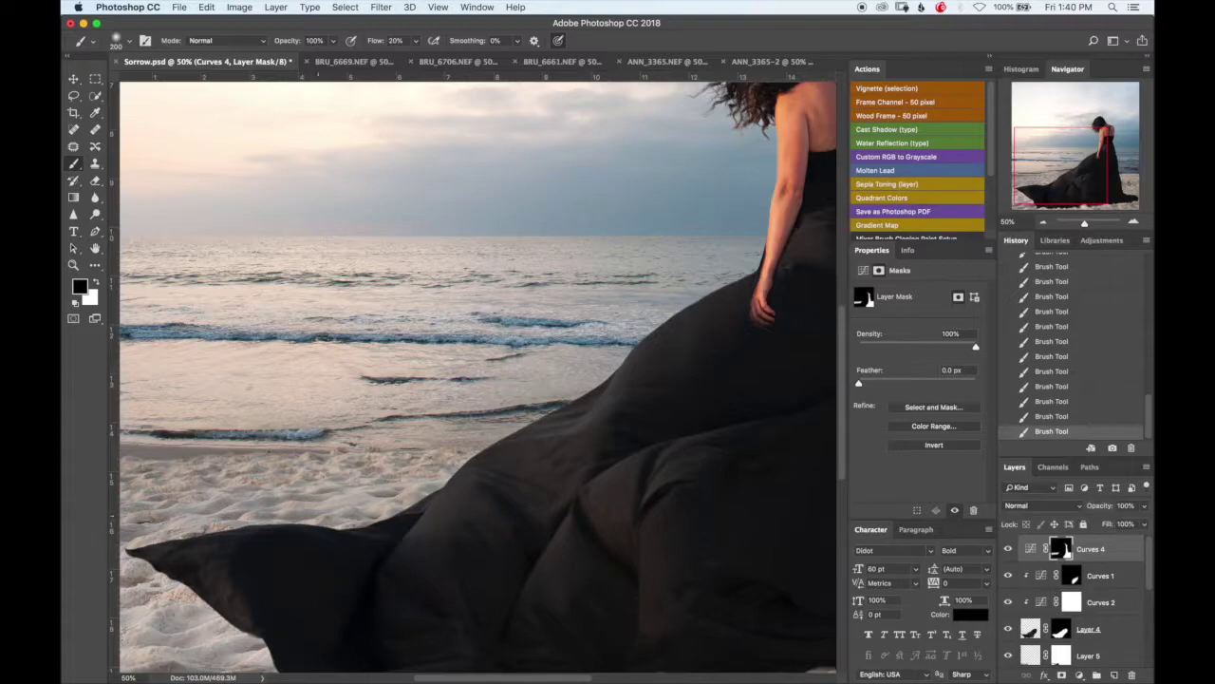